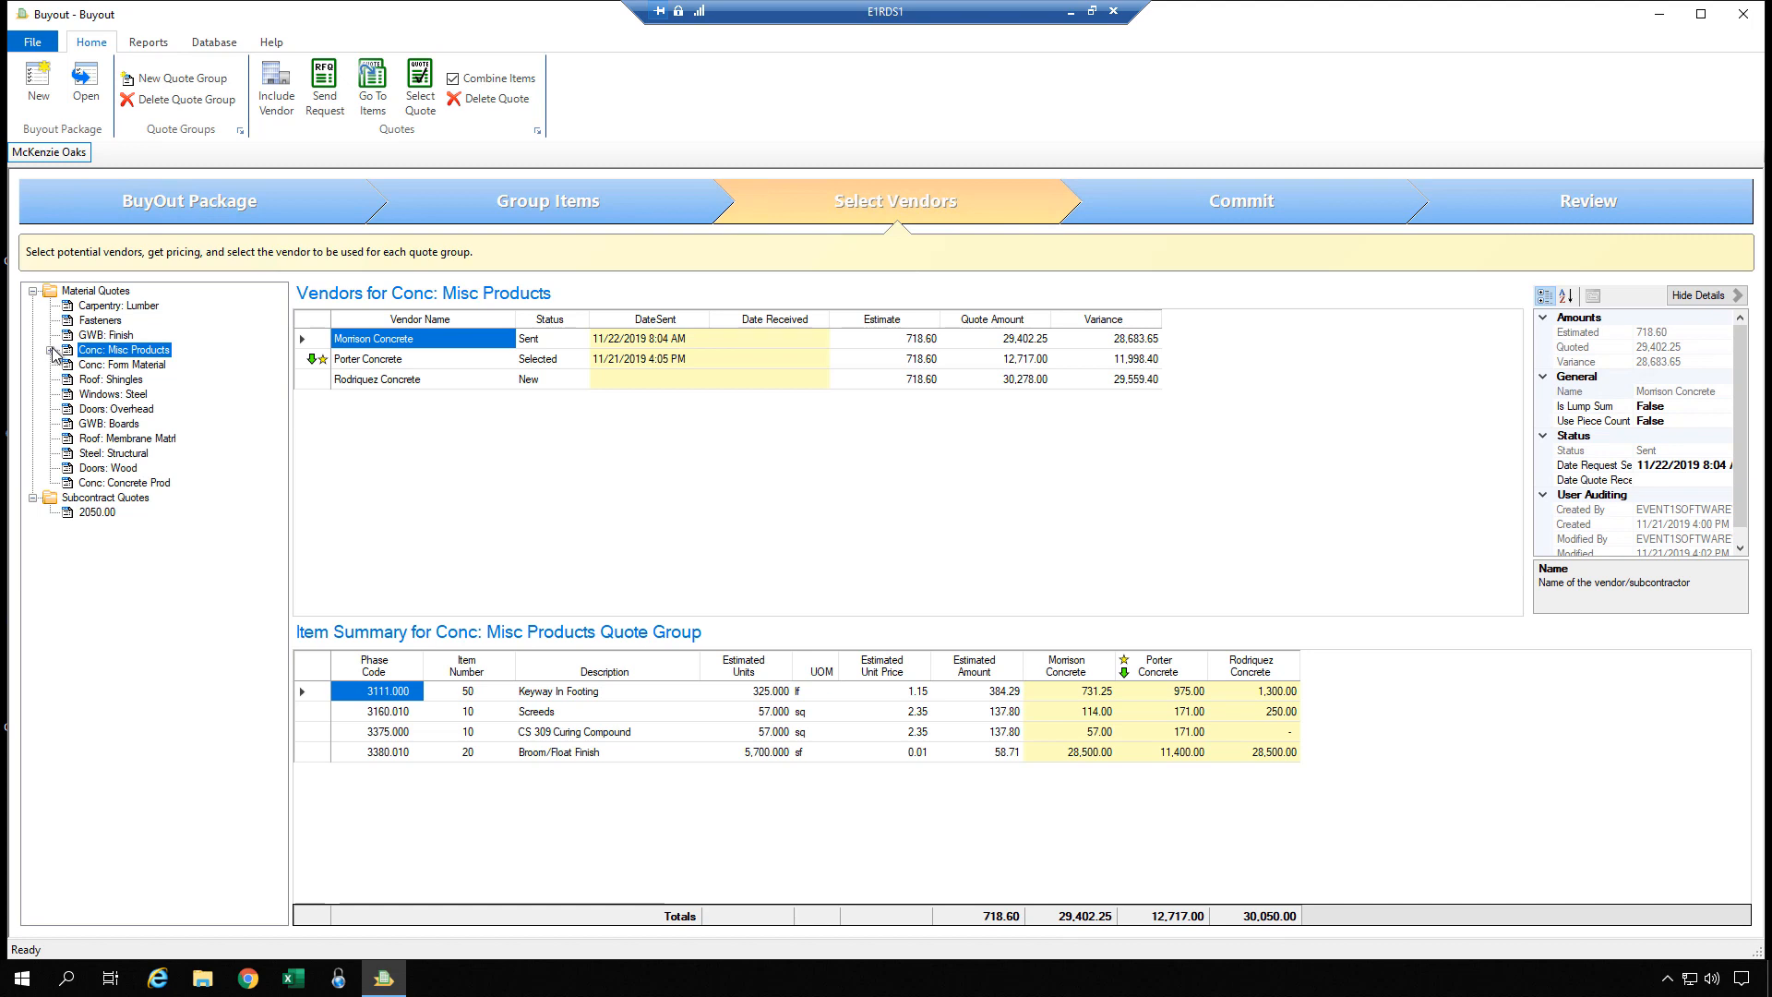
Expand the vendors under the Conc: Misc Products quote group and open the stored pricing editor
click(51, 349)
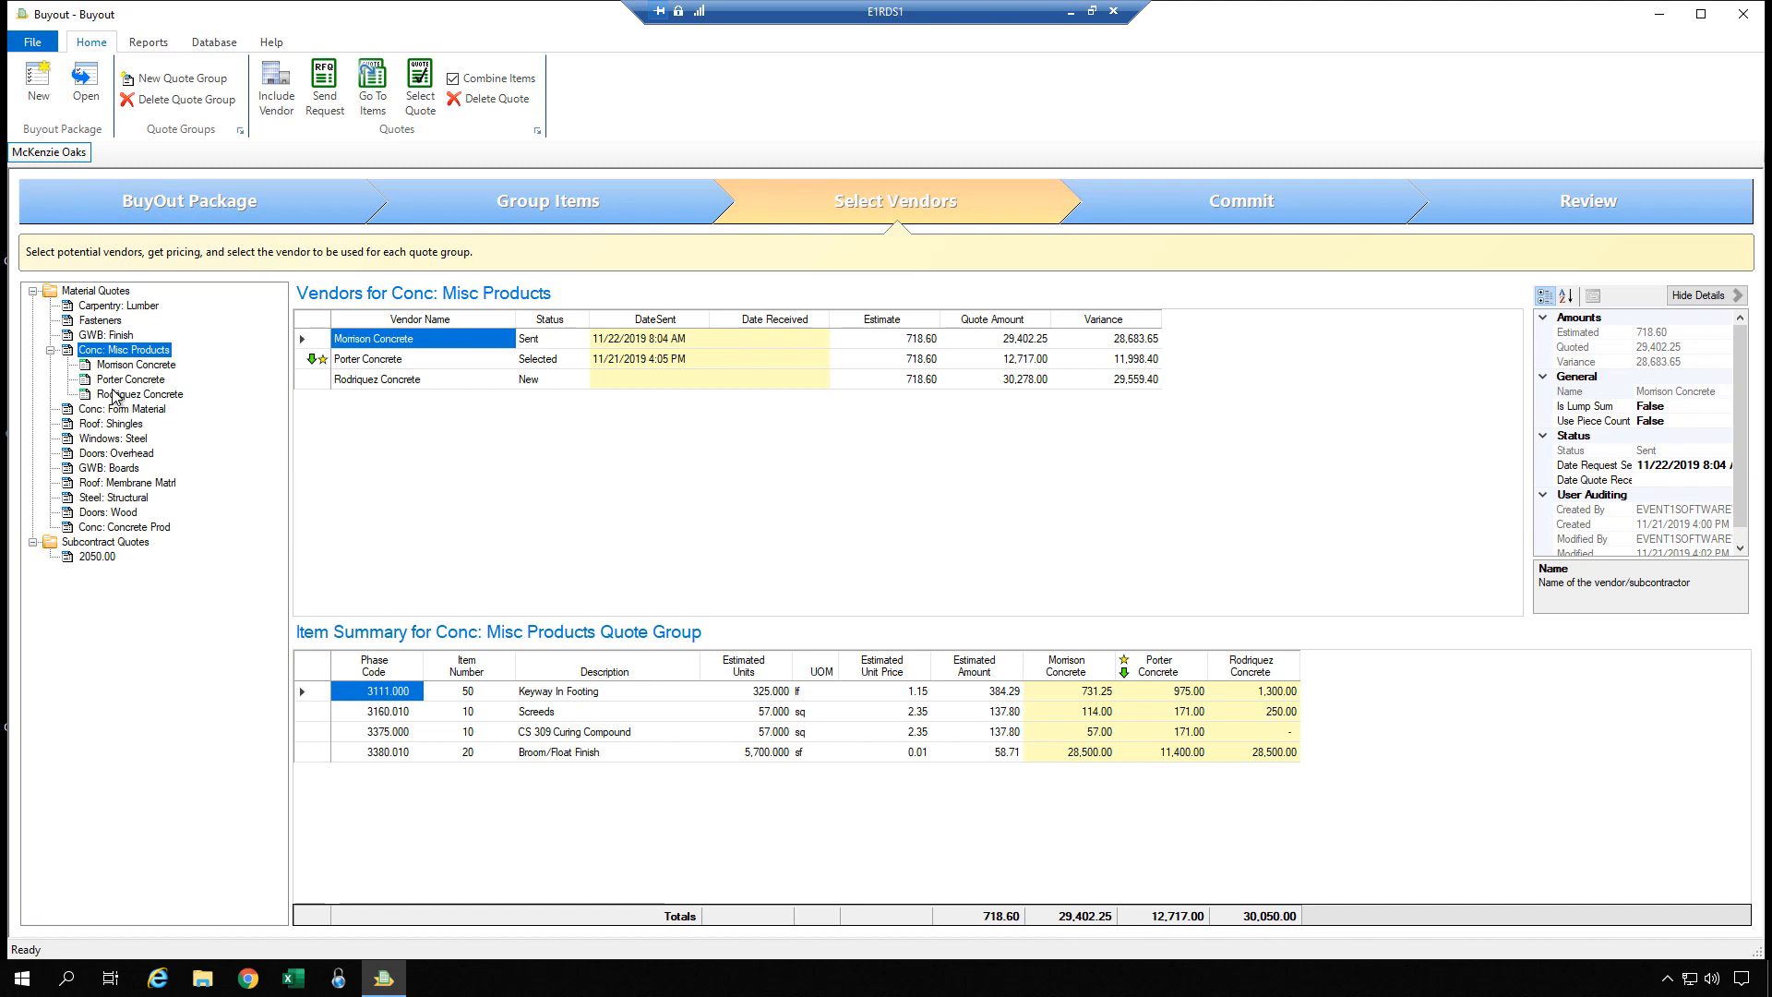
click(213, 44)
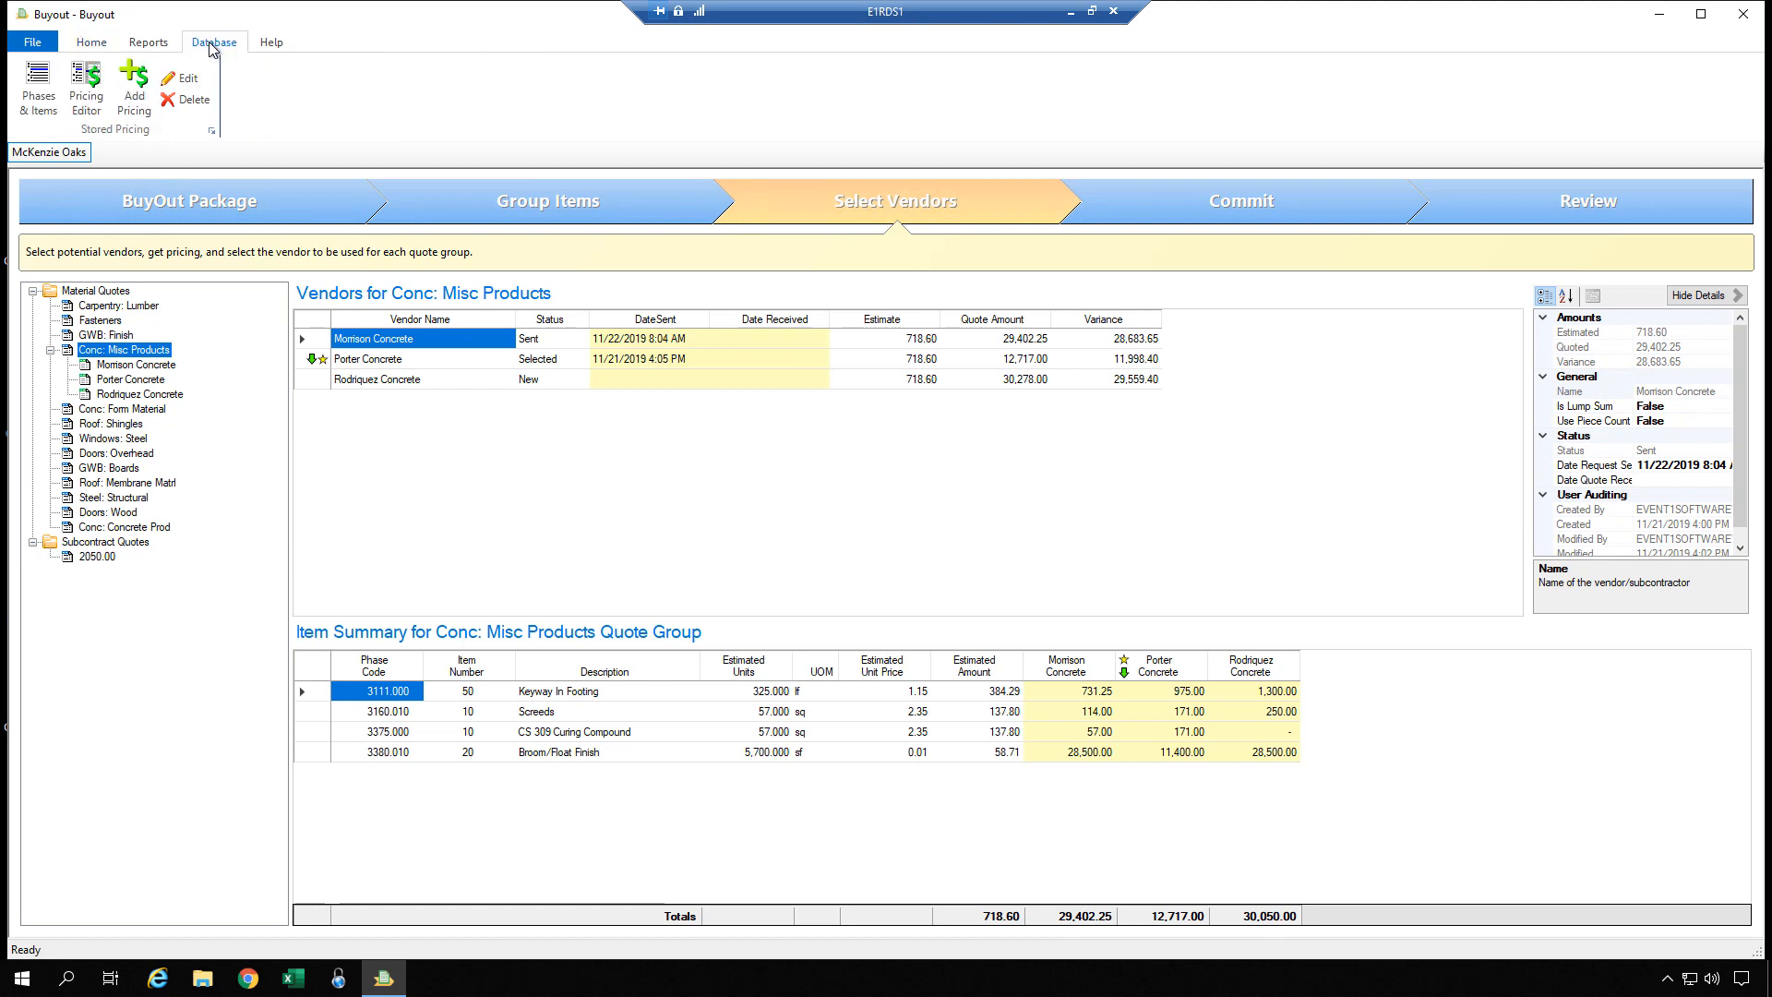
click(83, 96)
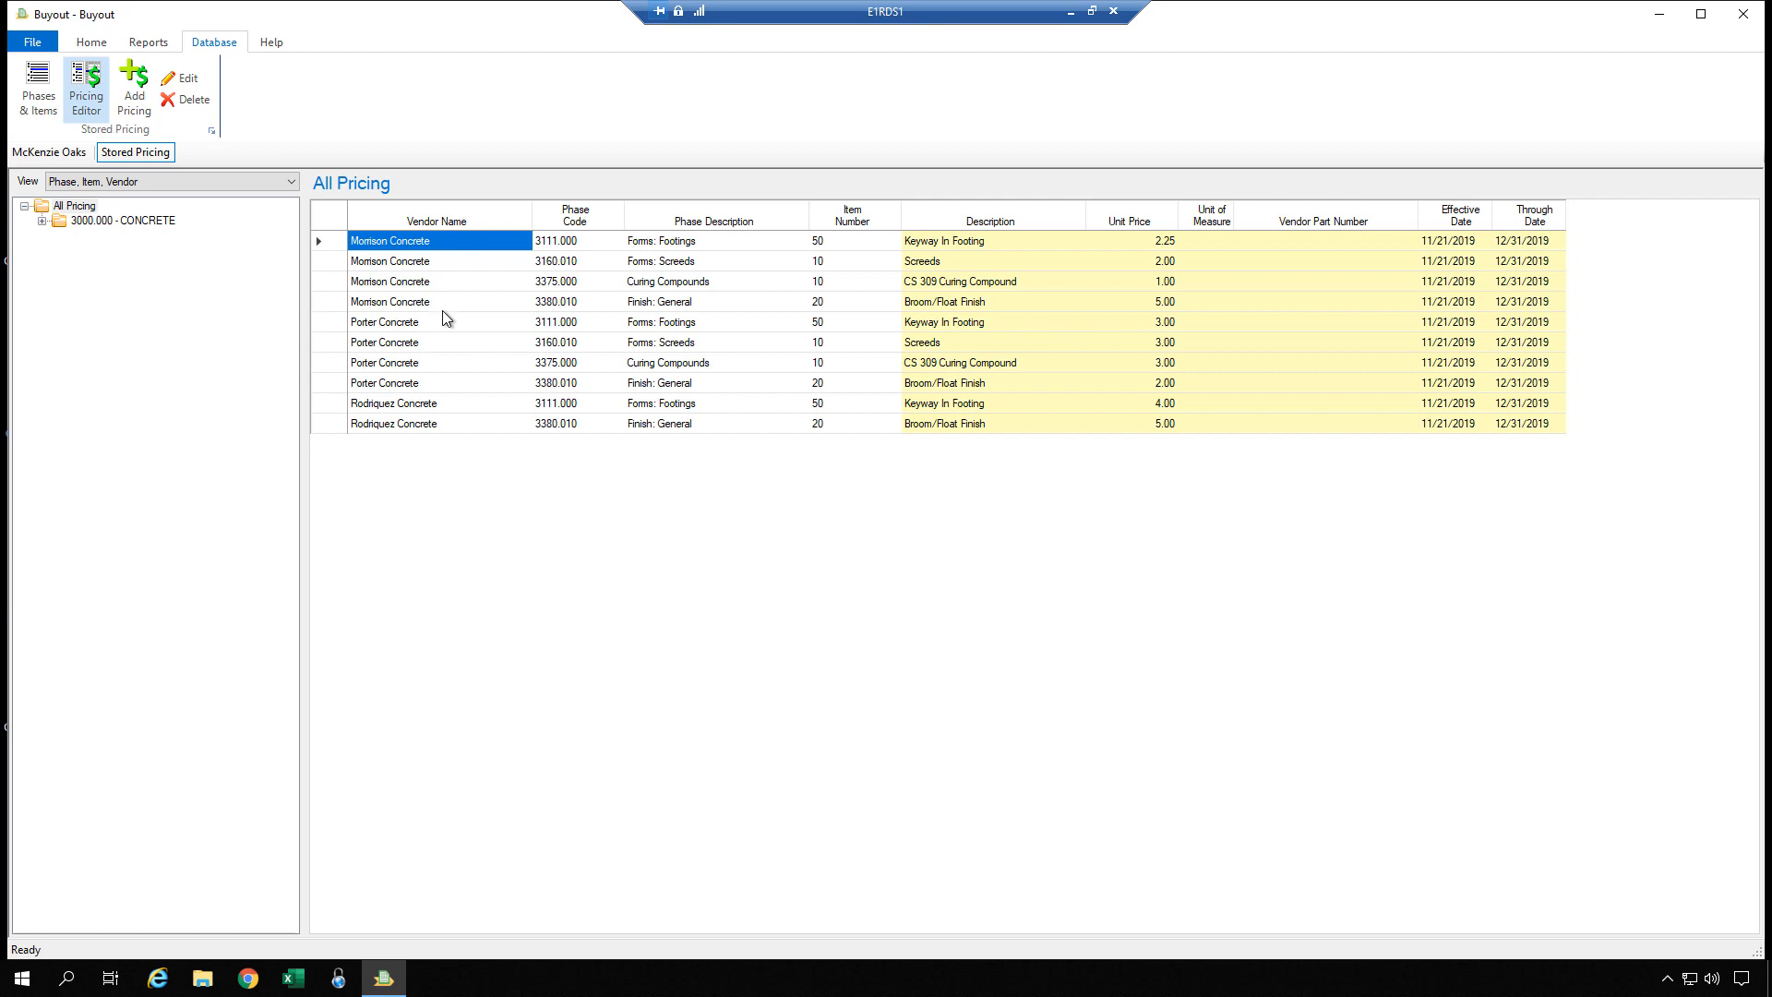
click(89, 99)
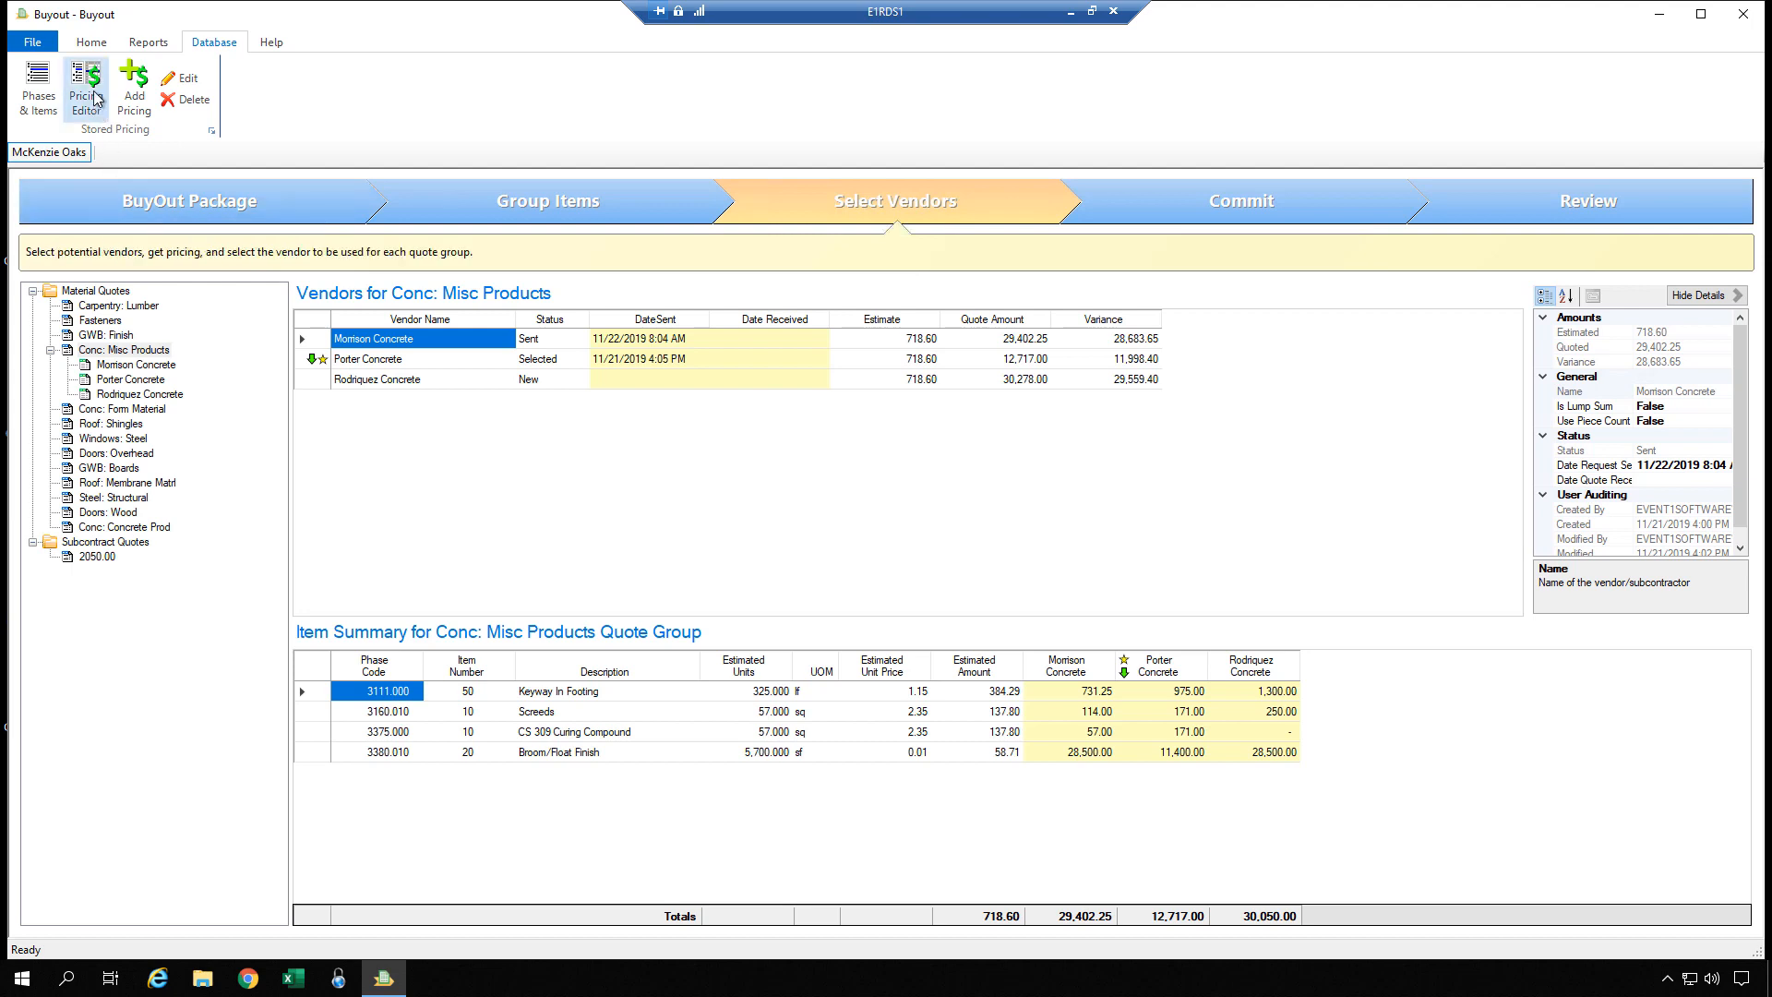
click(93, 90)
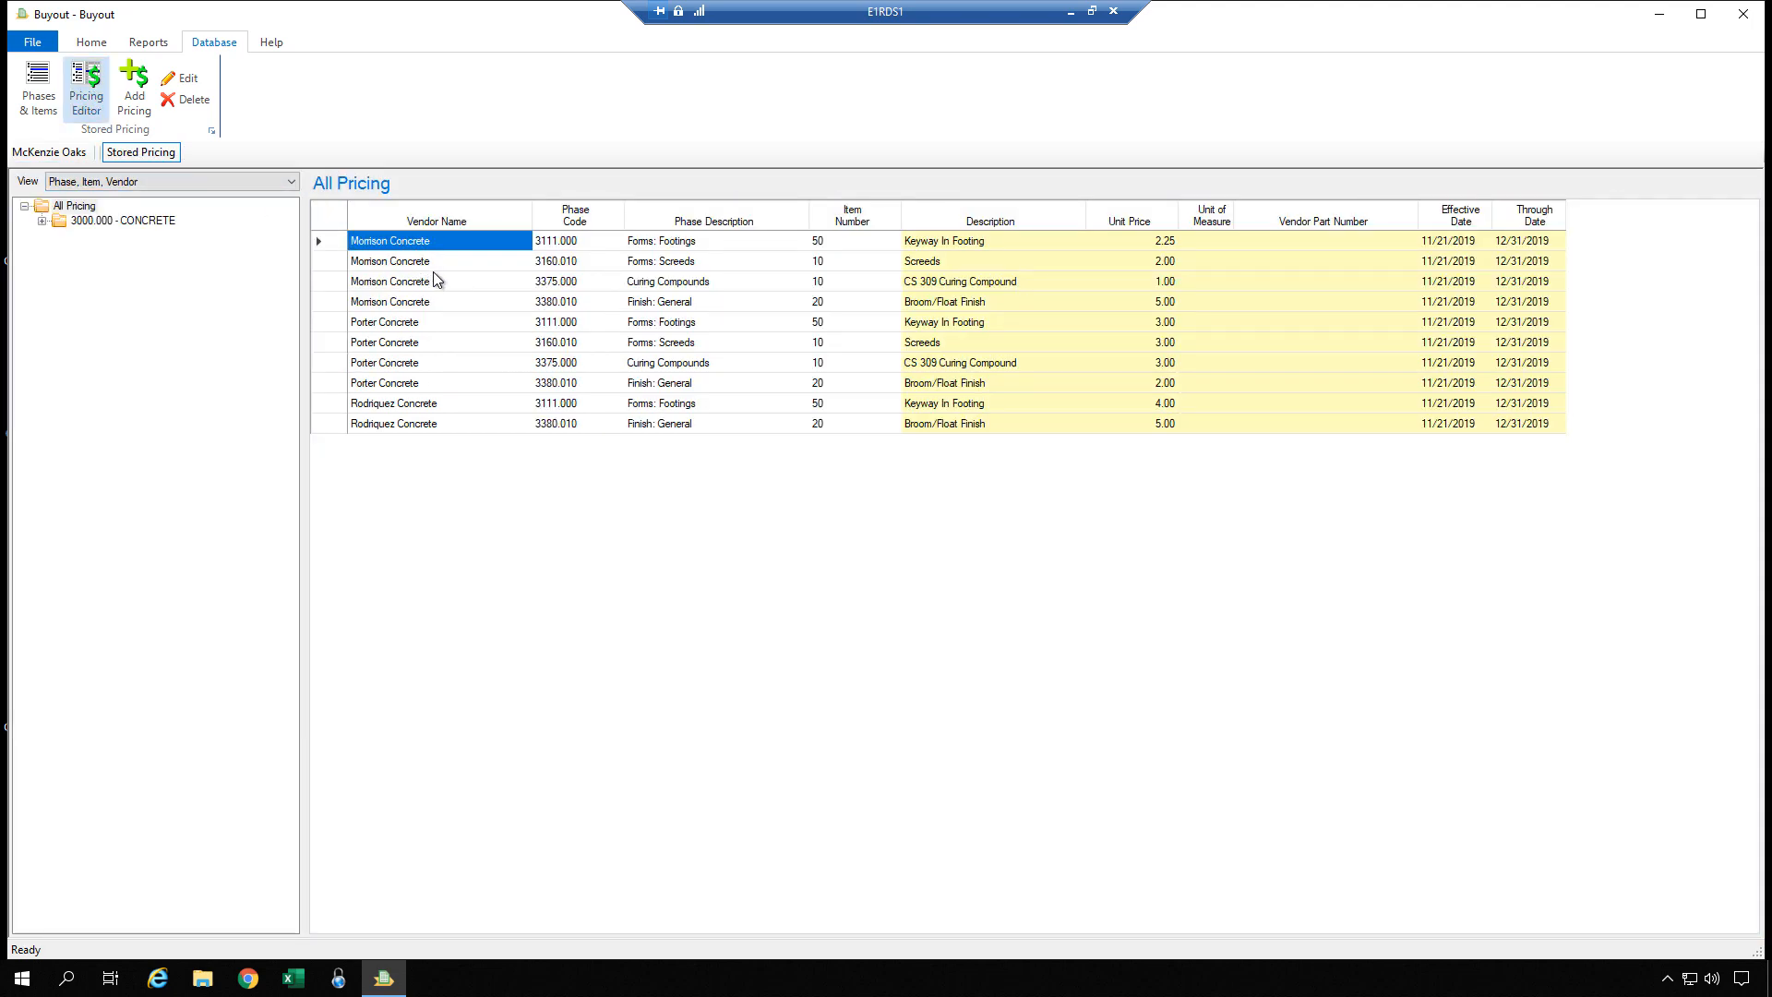
Examine Morrison Concrete's stored pricing rows for Keyway In Footing, Screeds and CS 309 Curing Compound
click(956, 244)
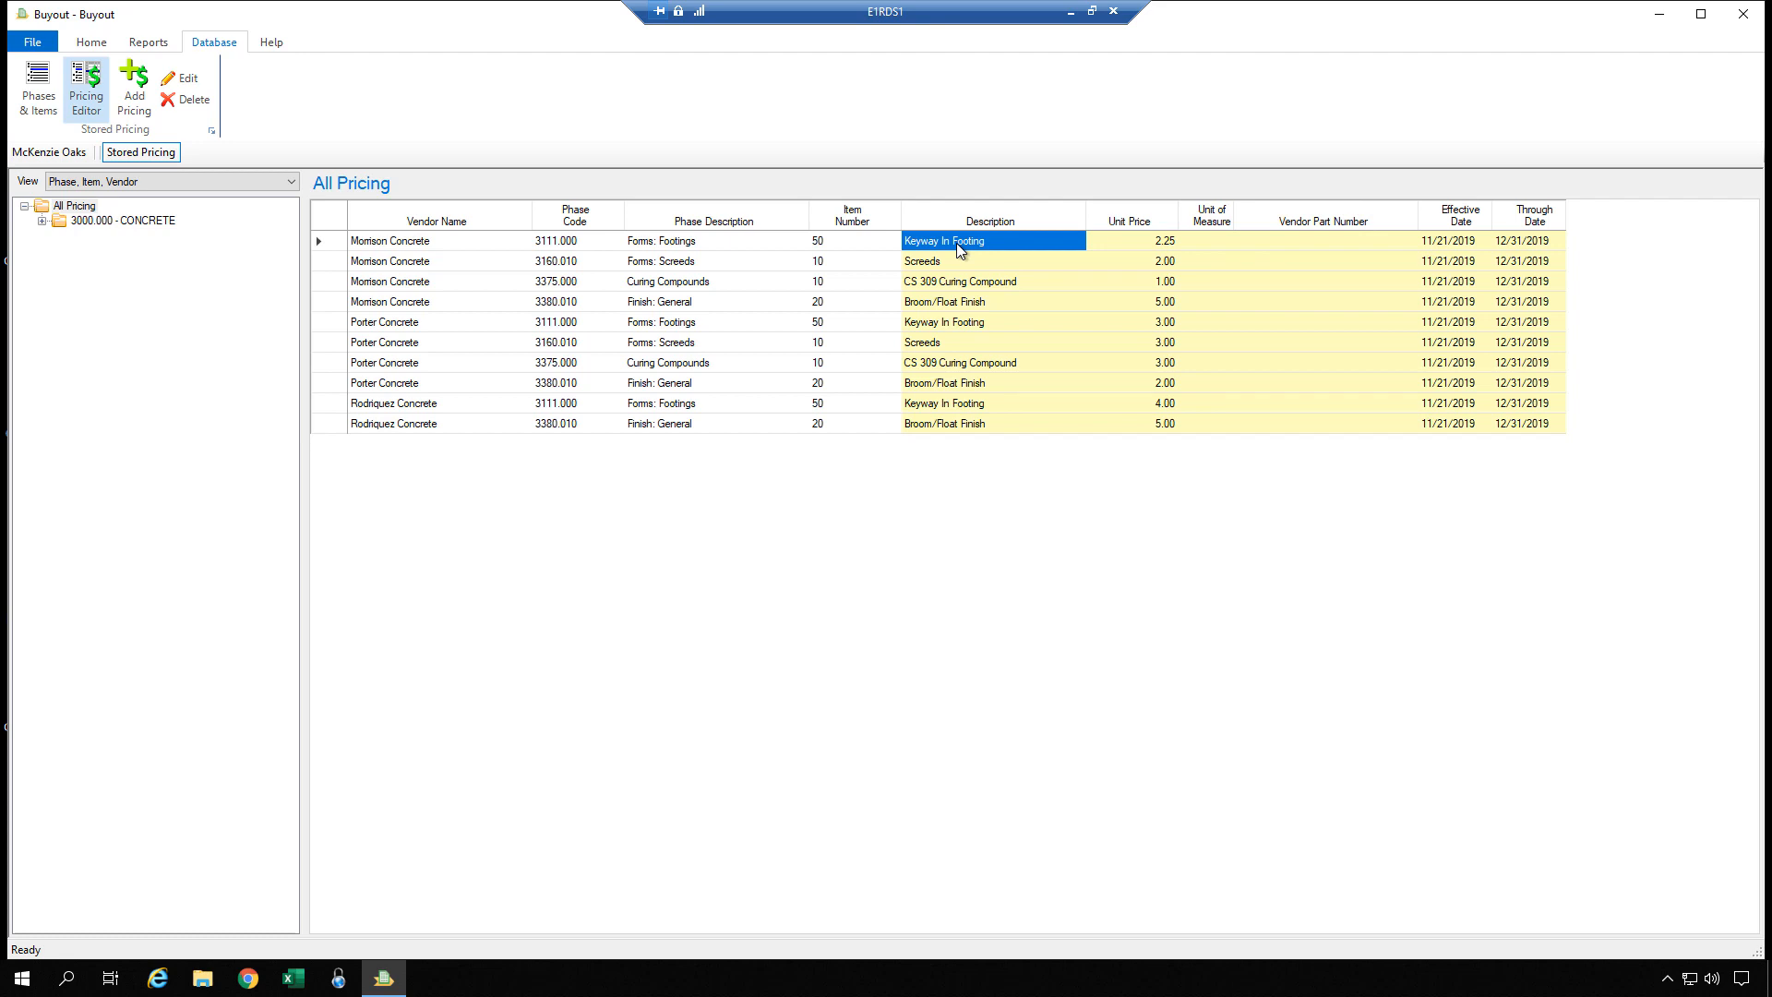
click(957, 263)
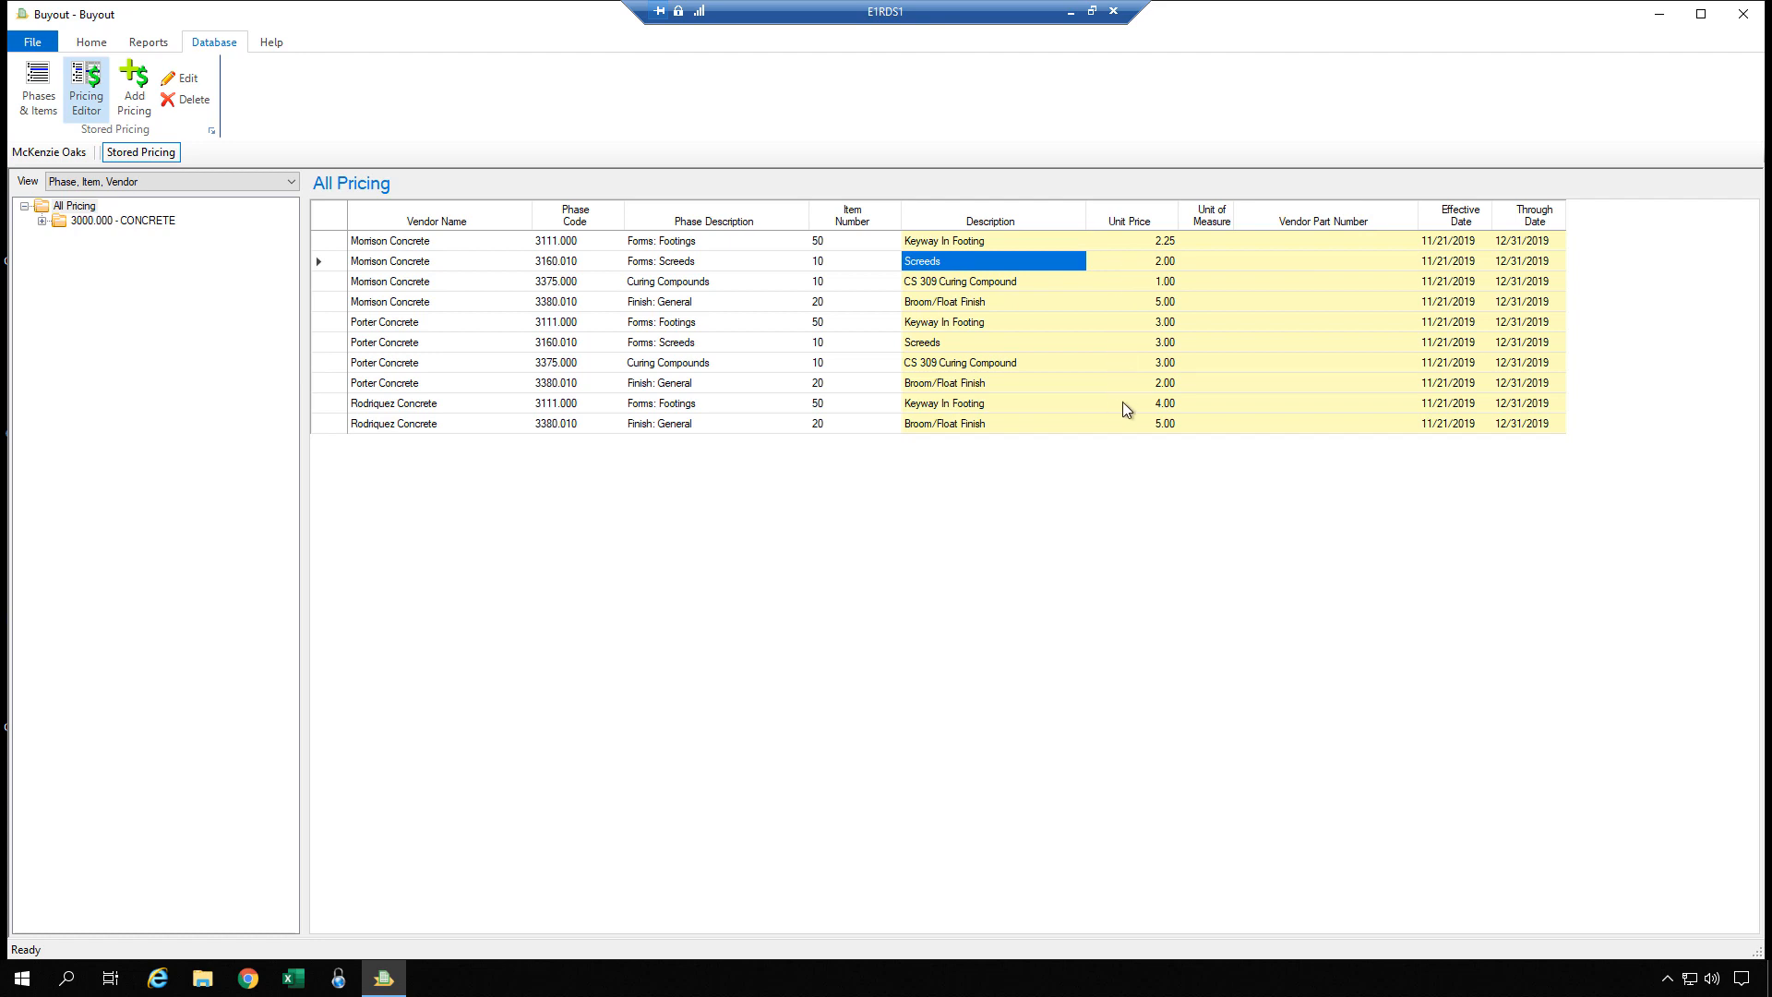
click(942, 283)
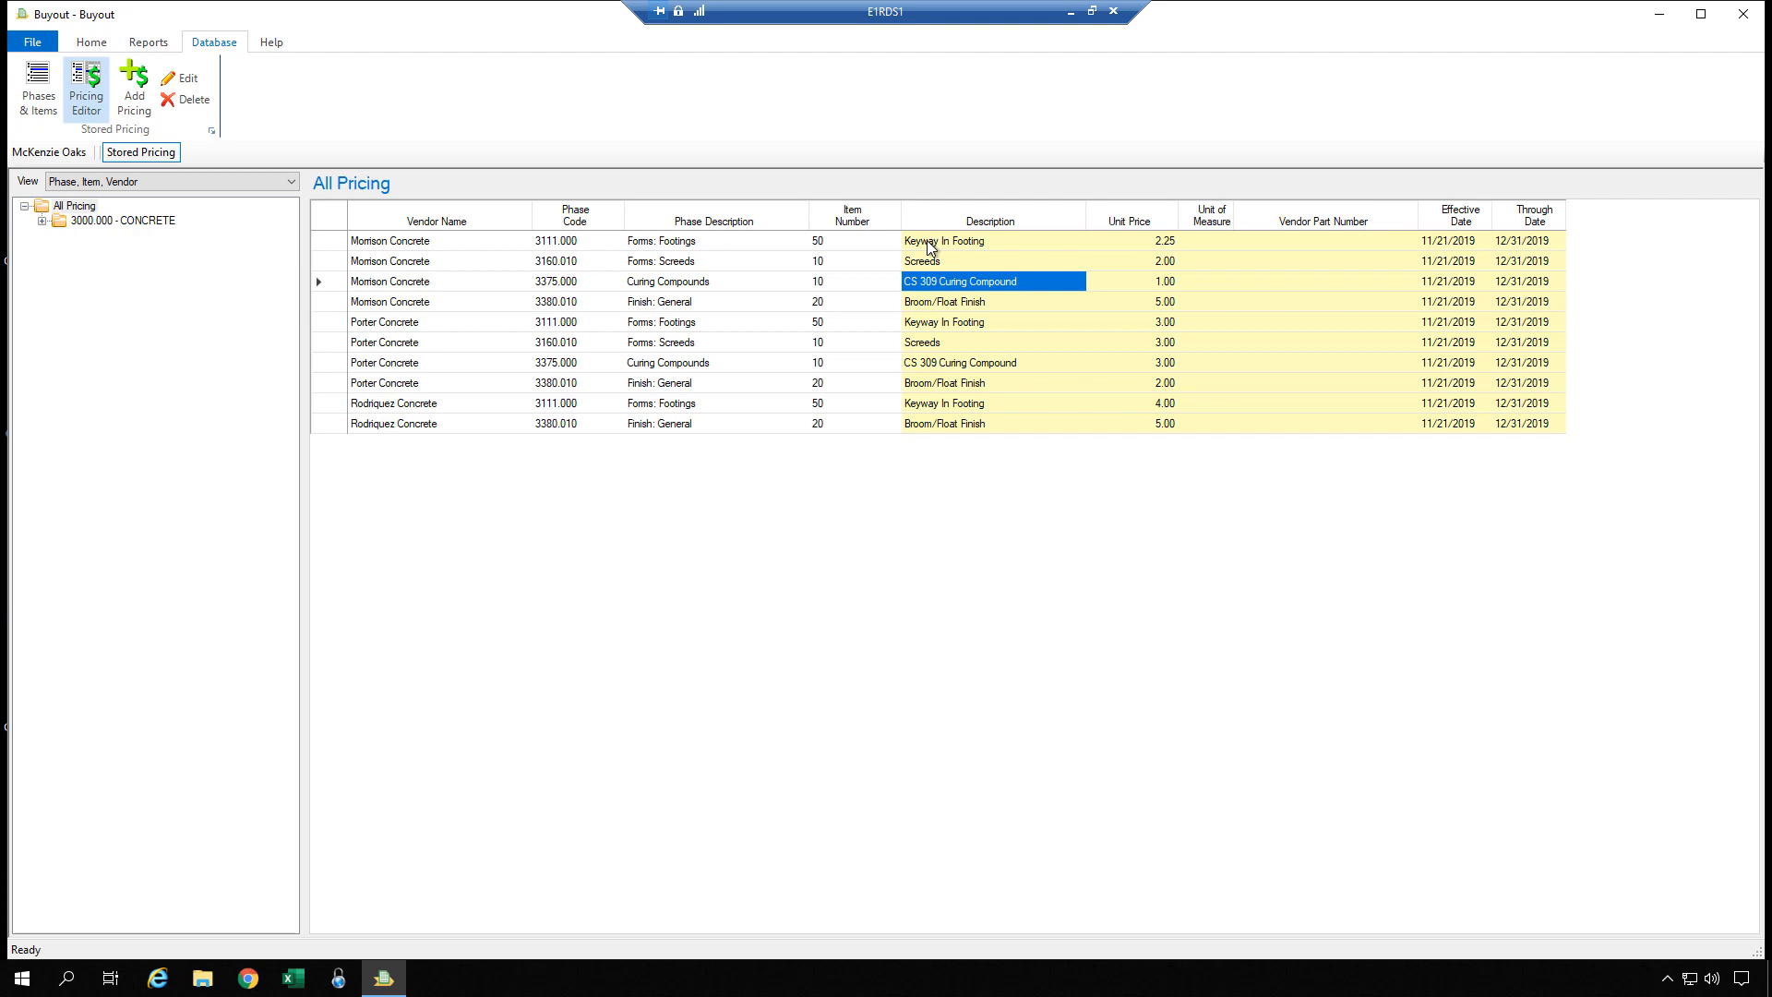
Review stored pricing by phase and item, from Keyway In Footing up through Forms: Footings and CONCRETE to All Pricing
click(42, 221)
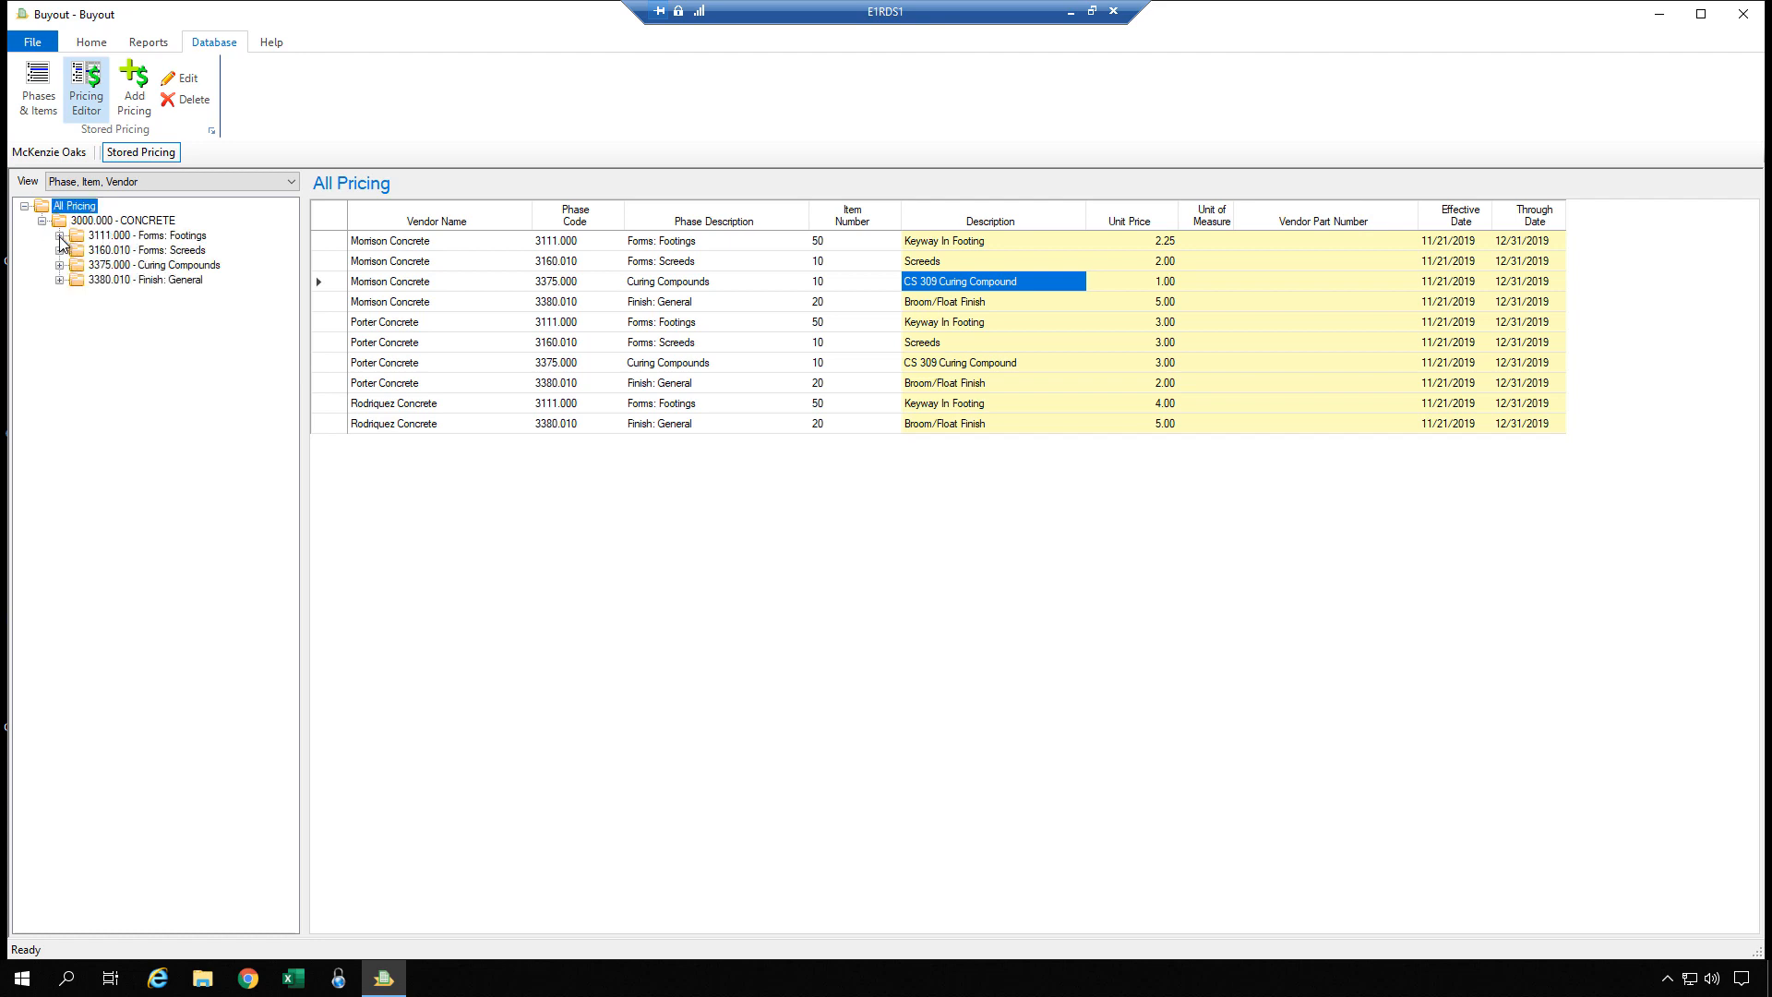
click(60, 237)
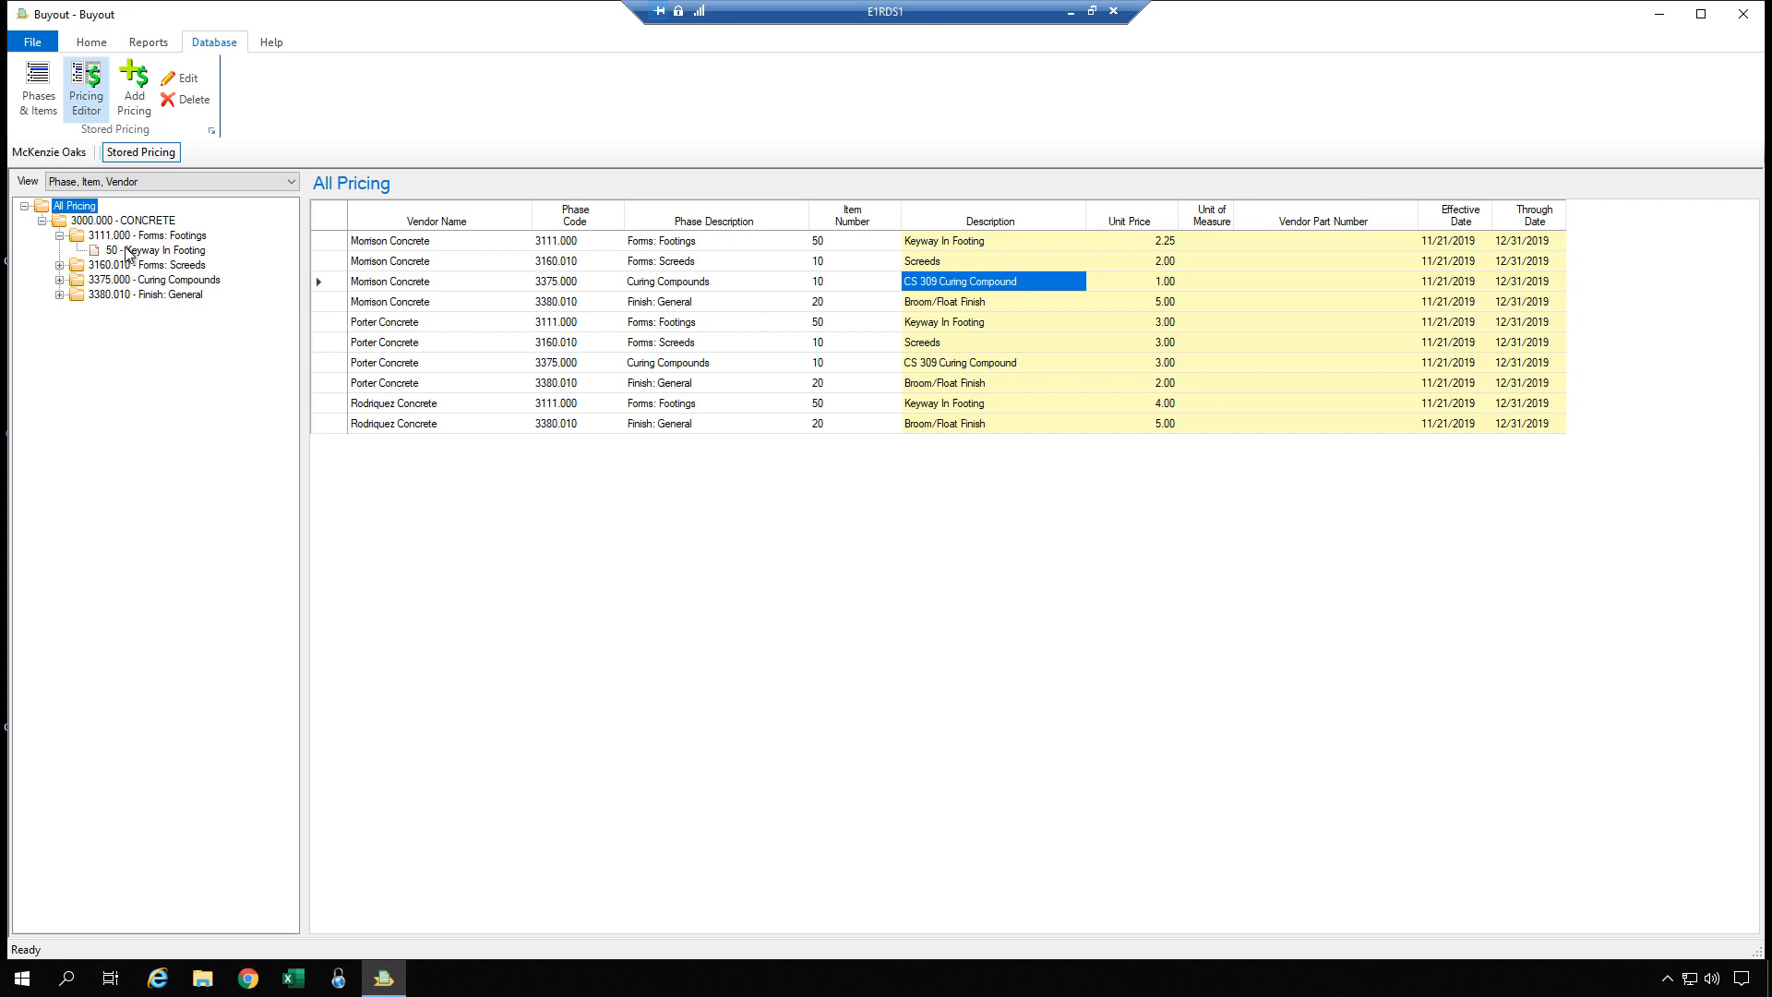
click(129, 250)
click(60, 266)
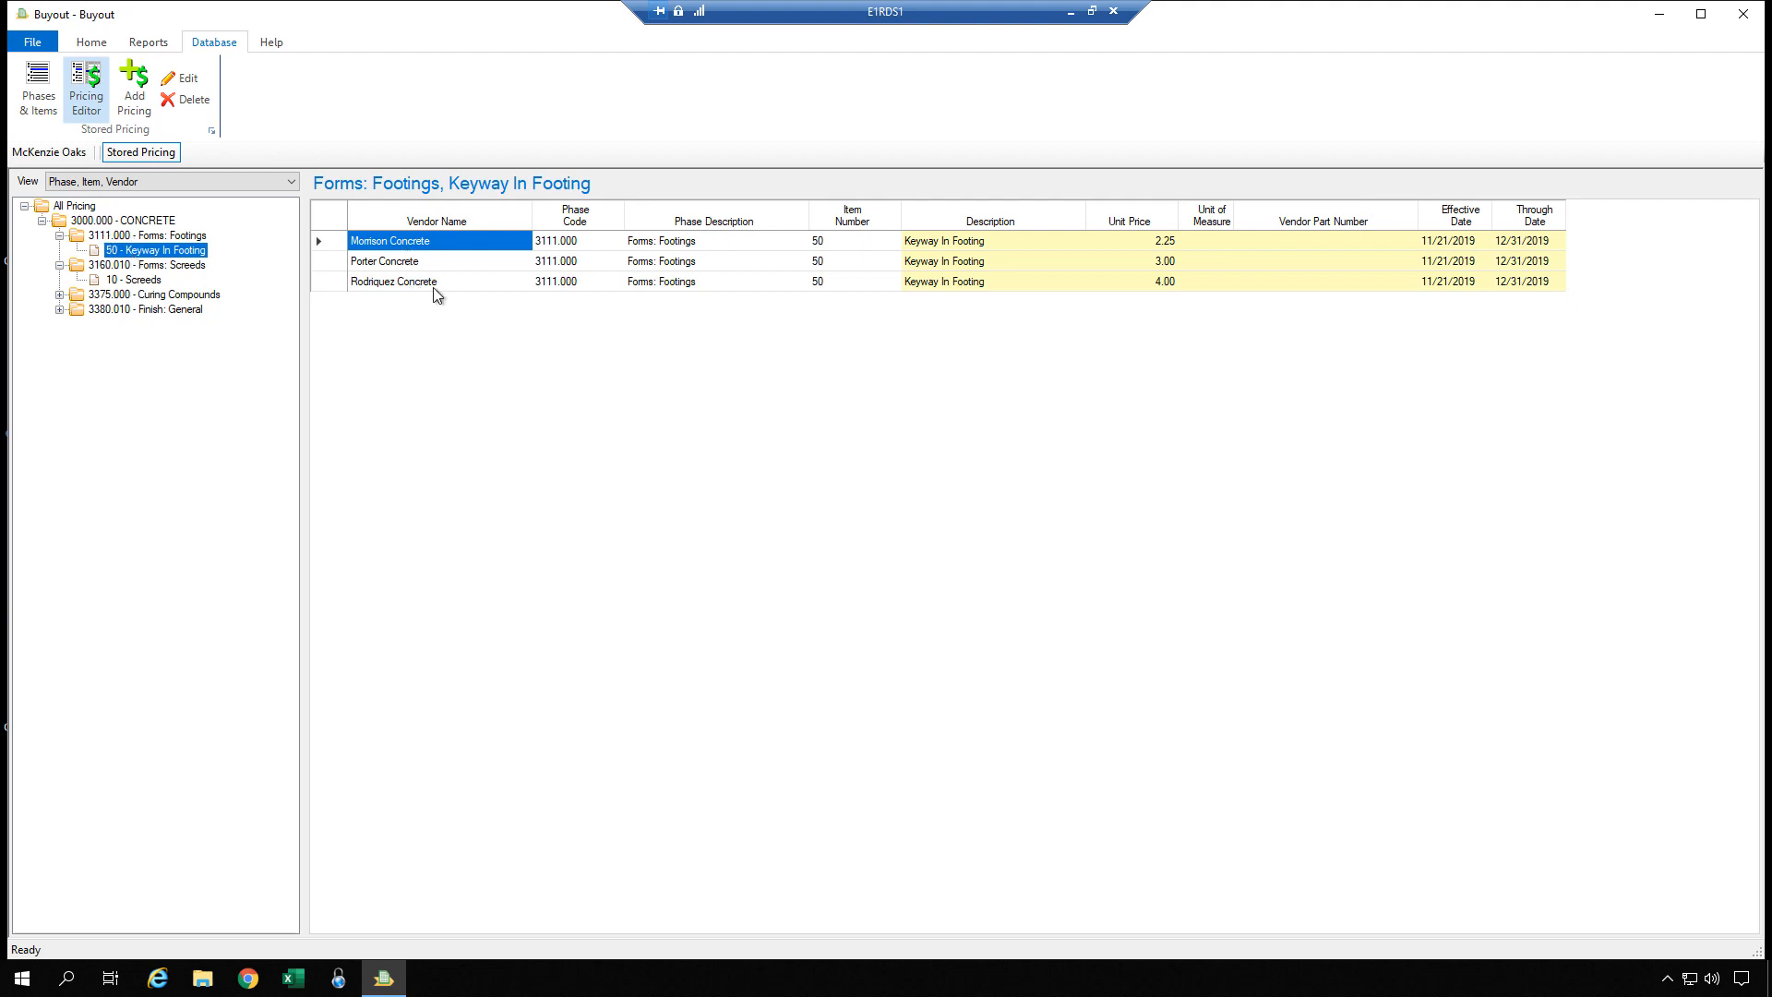
click(117, 237)
click(109, 222)
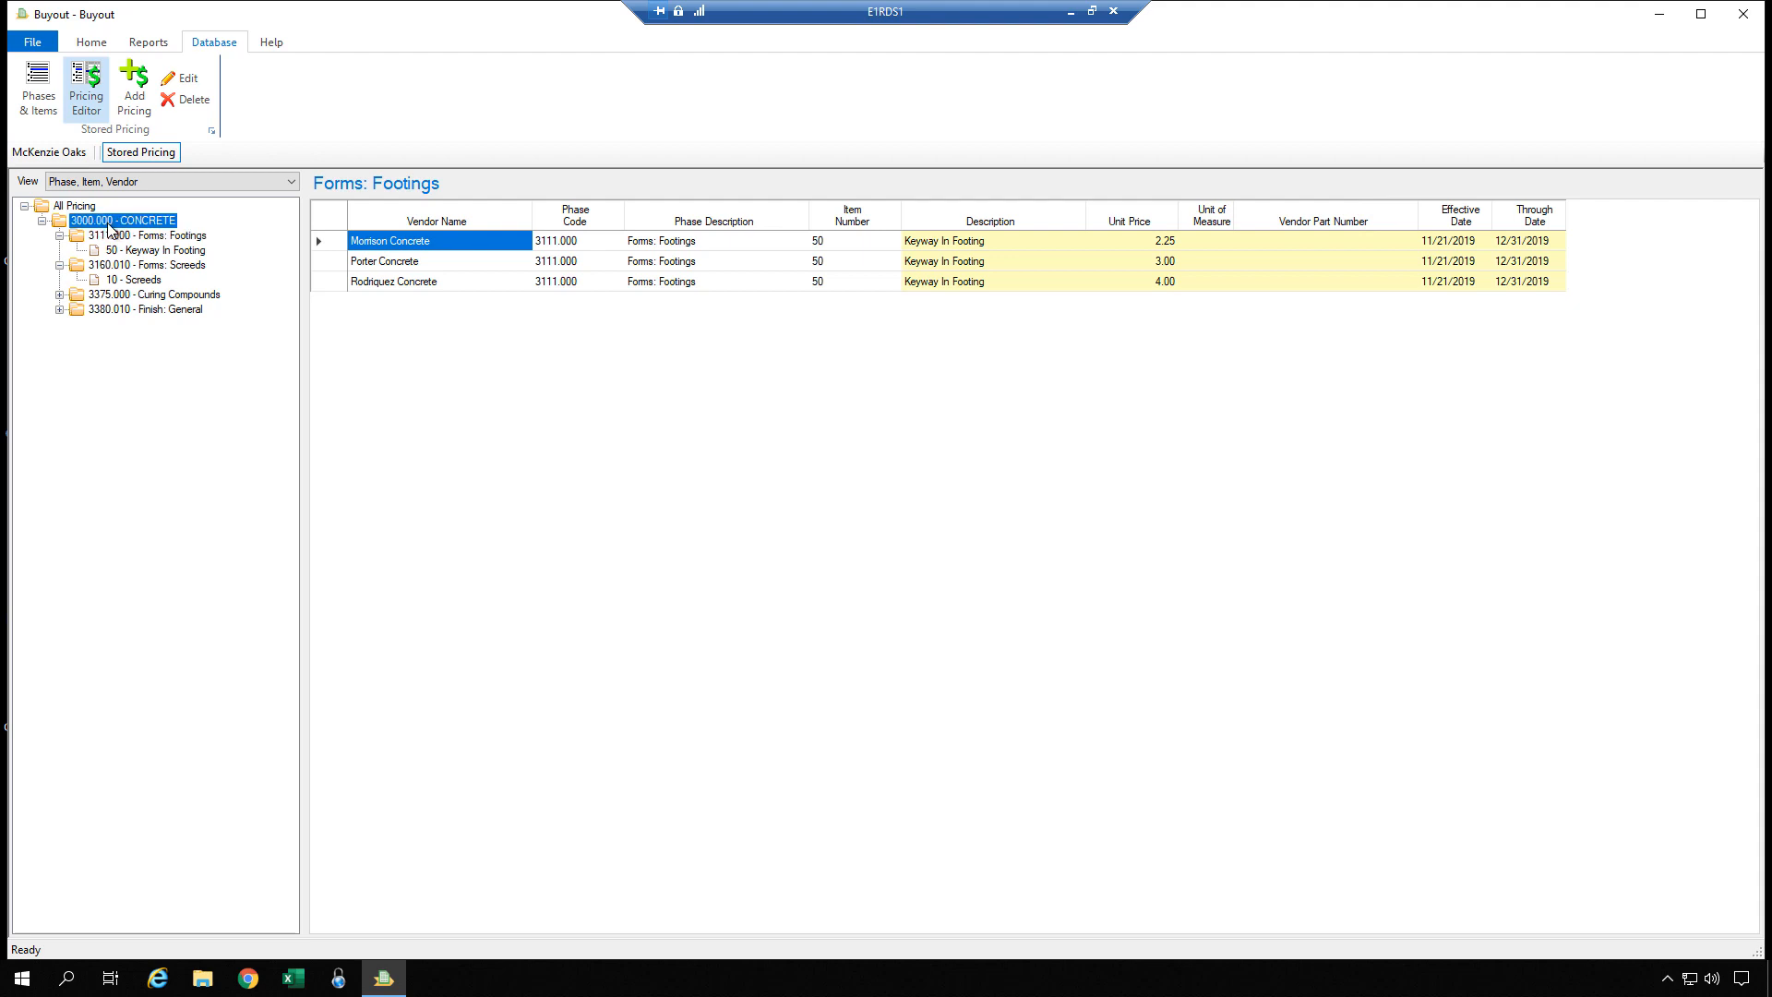
click(81, 210)
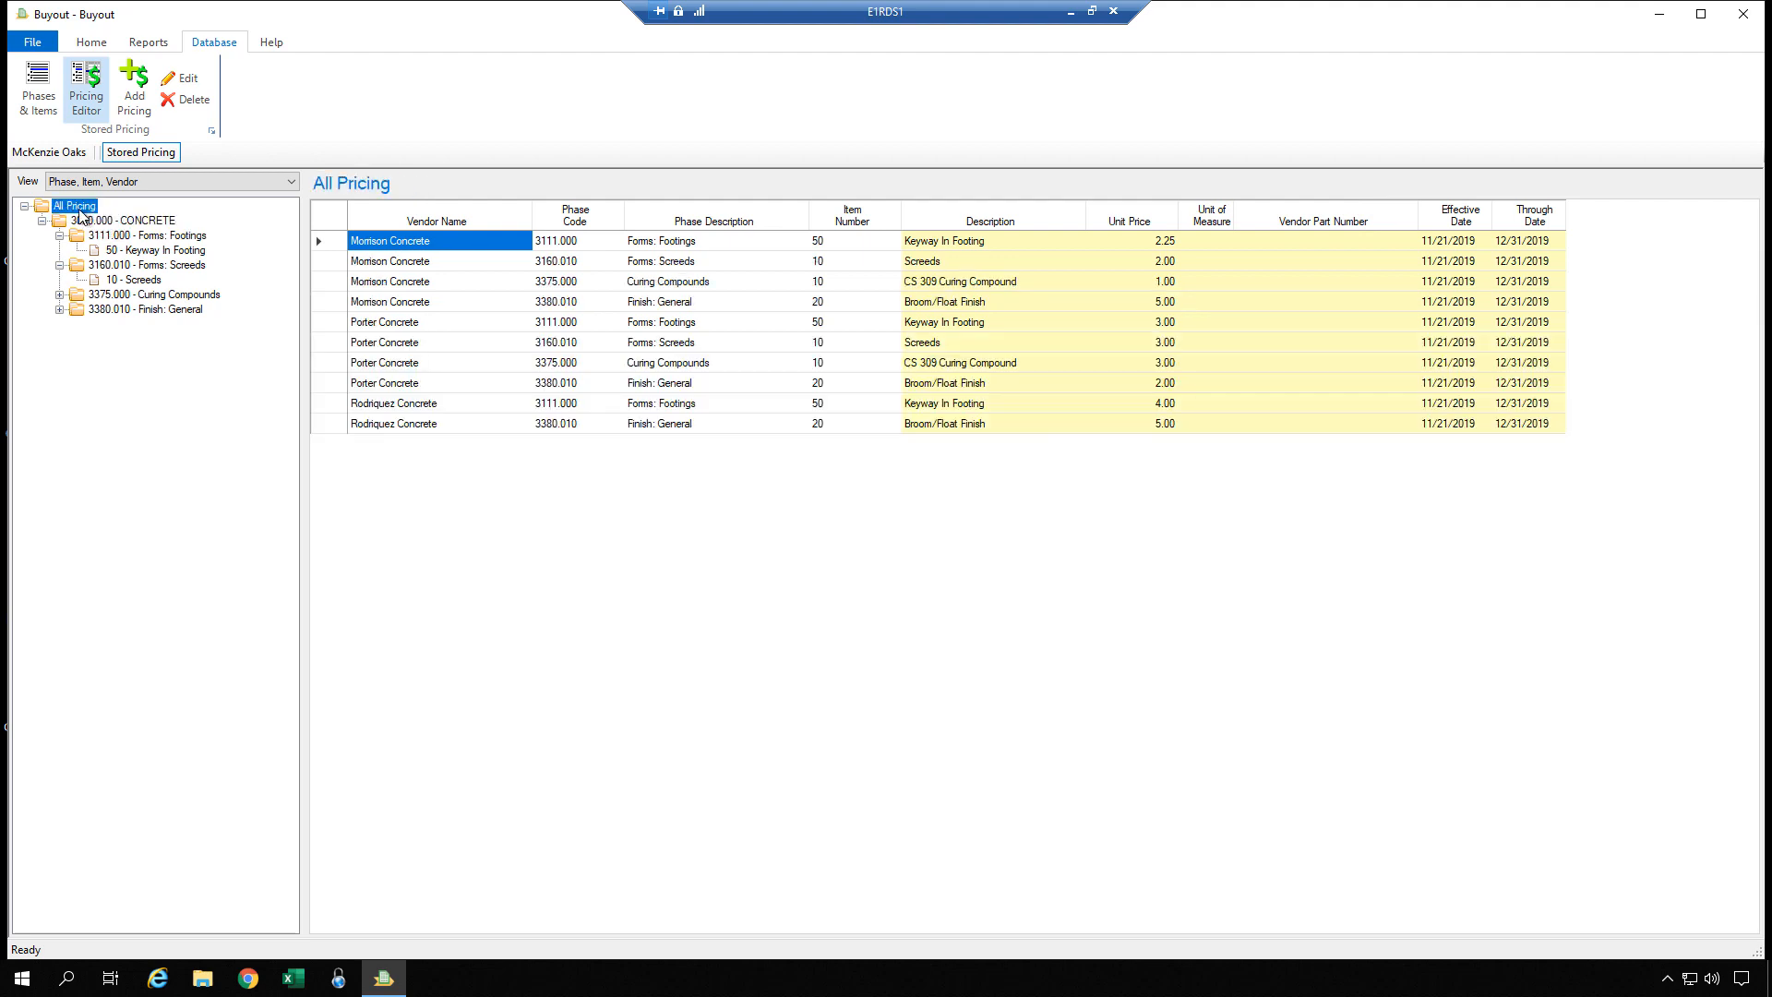
Group the stored pricing by Vendor, Phase, Item and review the prices of Morrison, Porter and Rodriquez Concrete
click(291, 184)
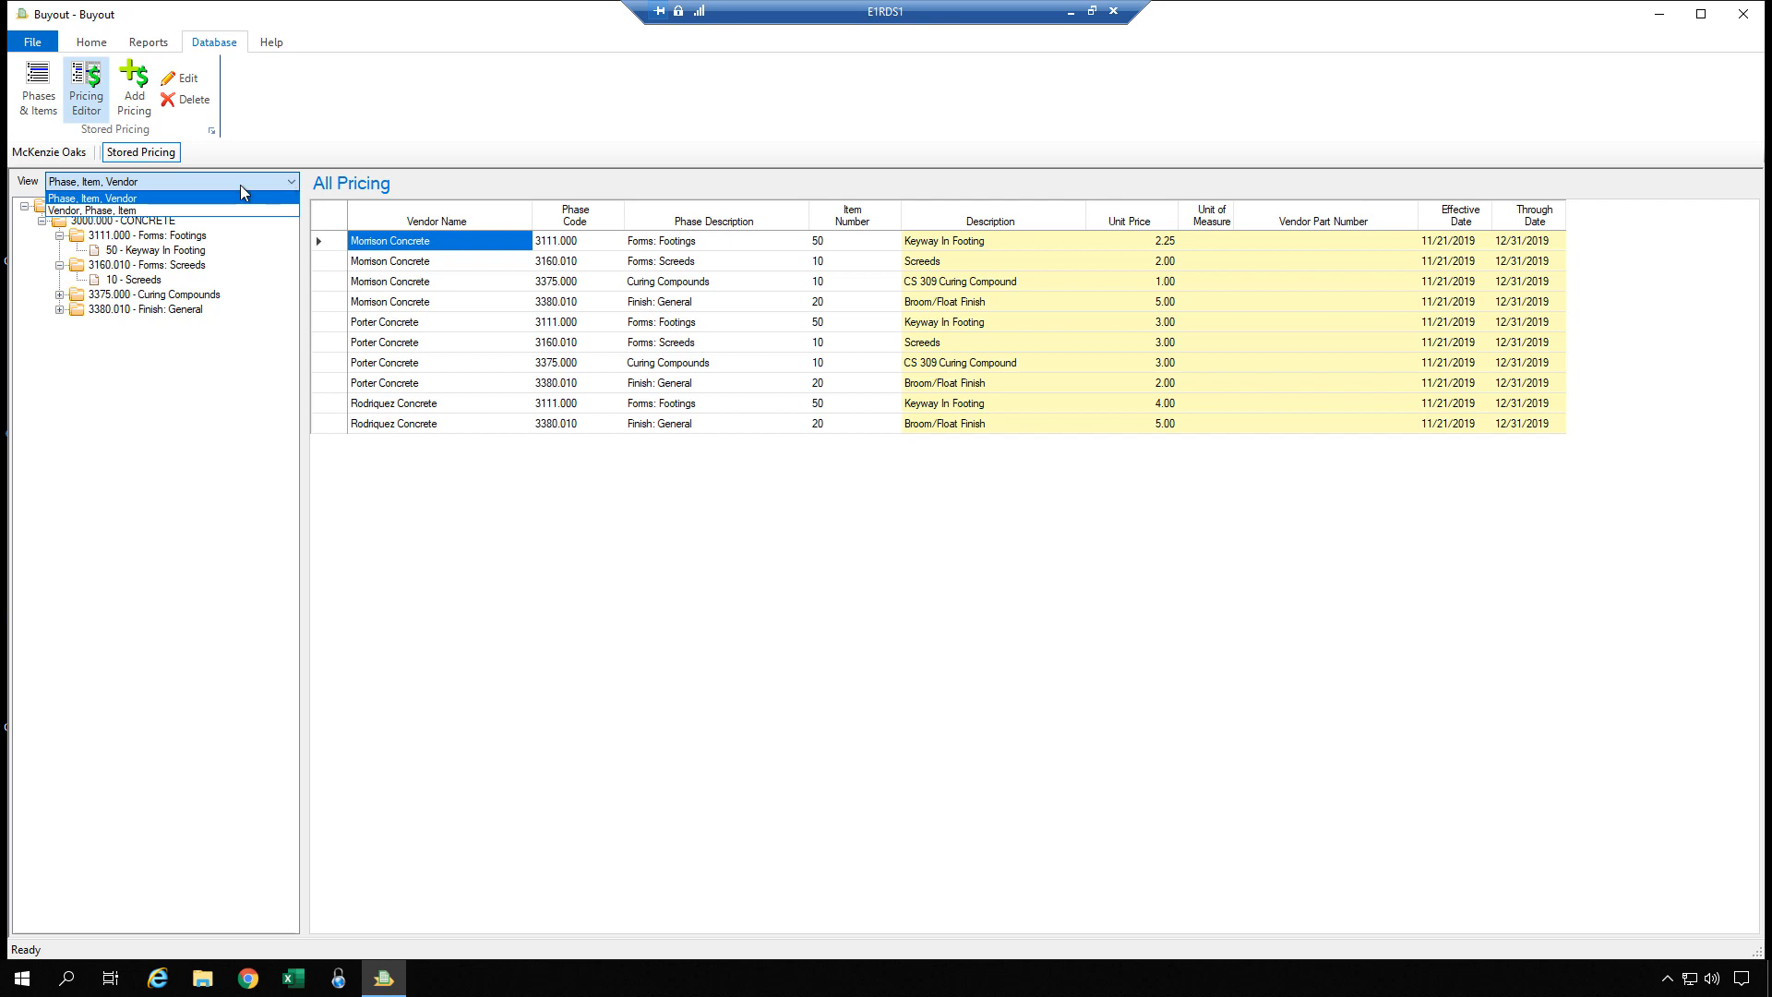
click(91, 210)
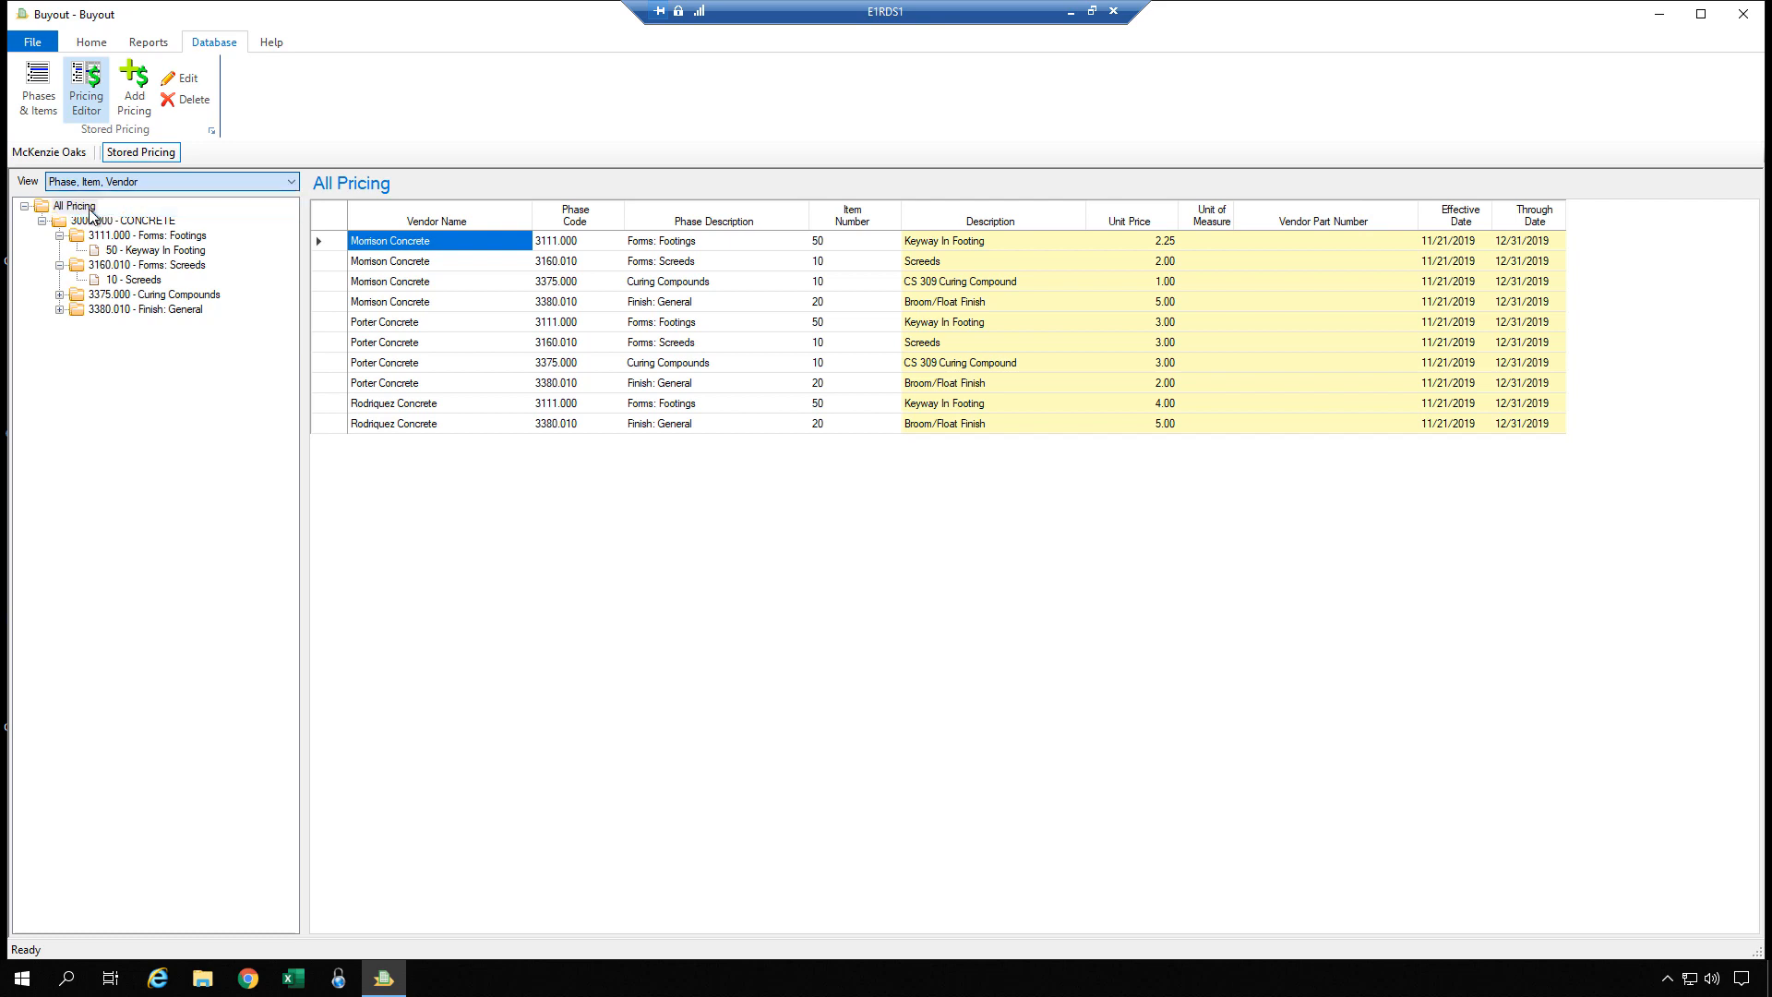
click(89, 223)
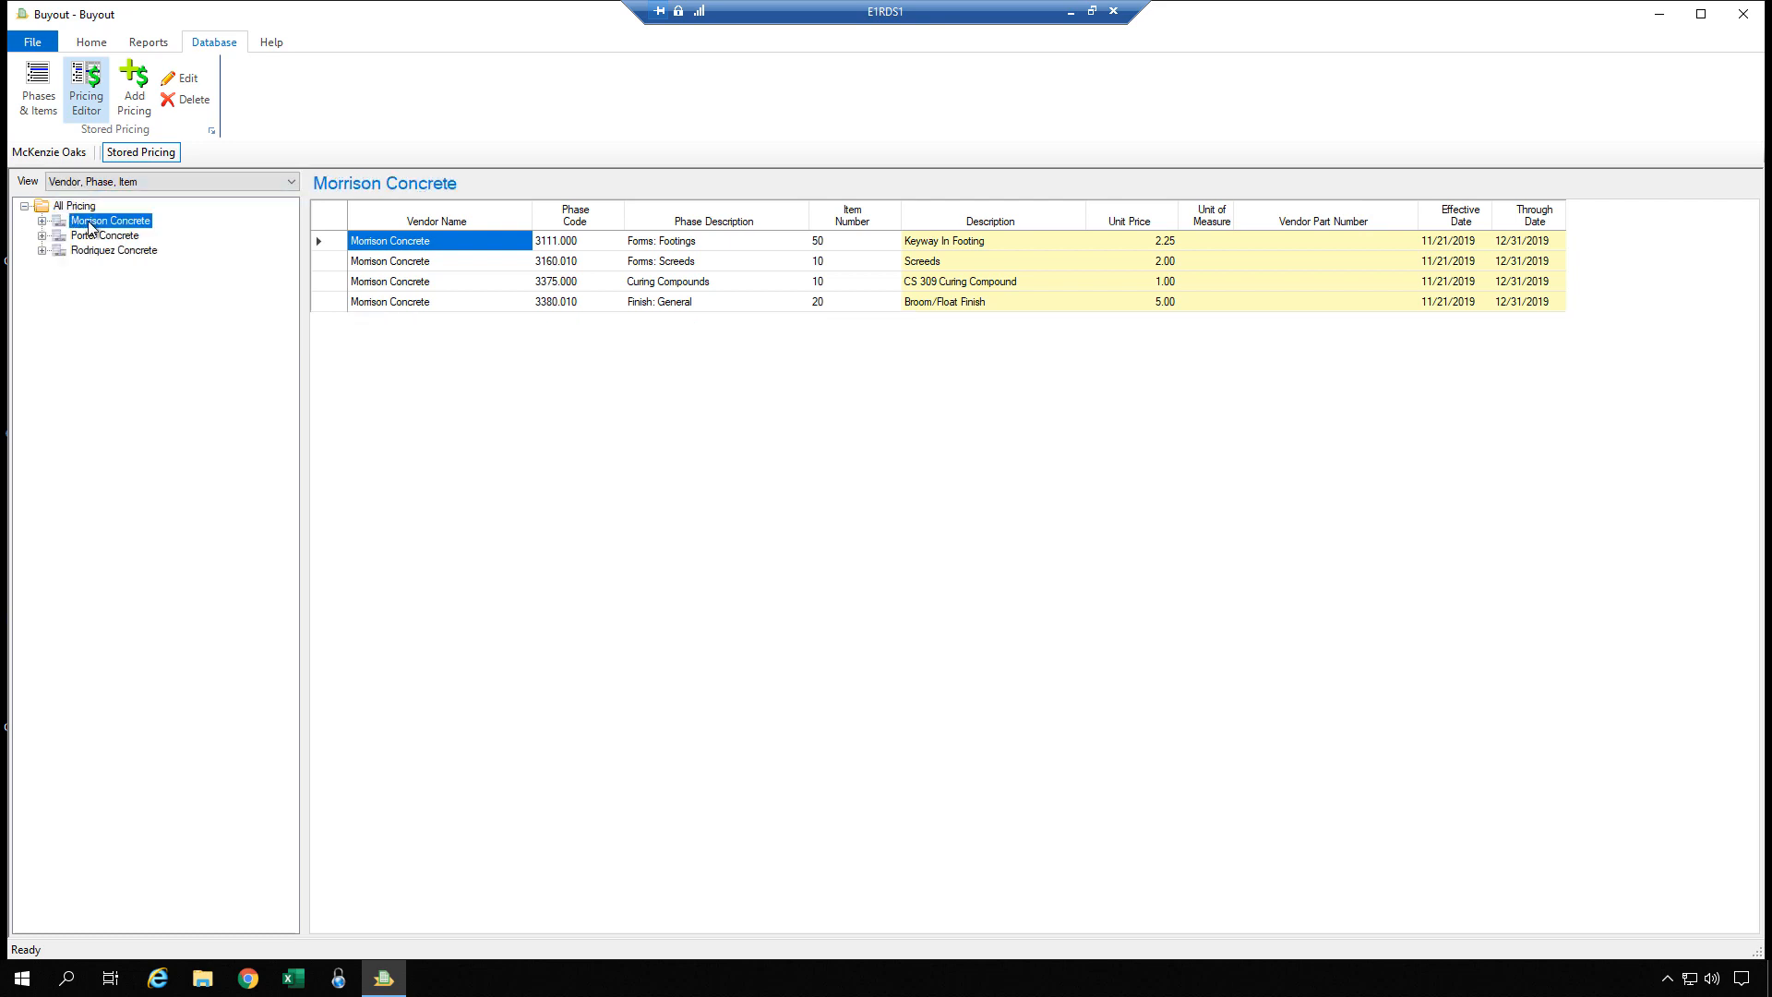
click(89, 237)
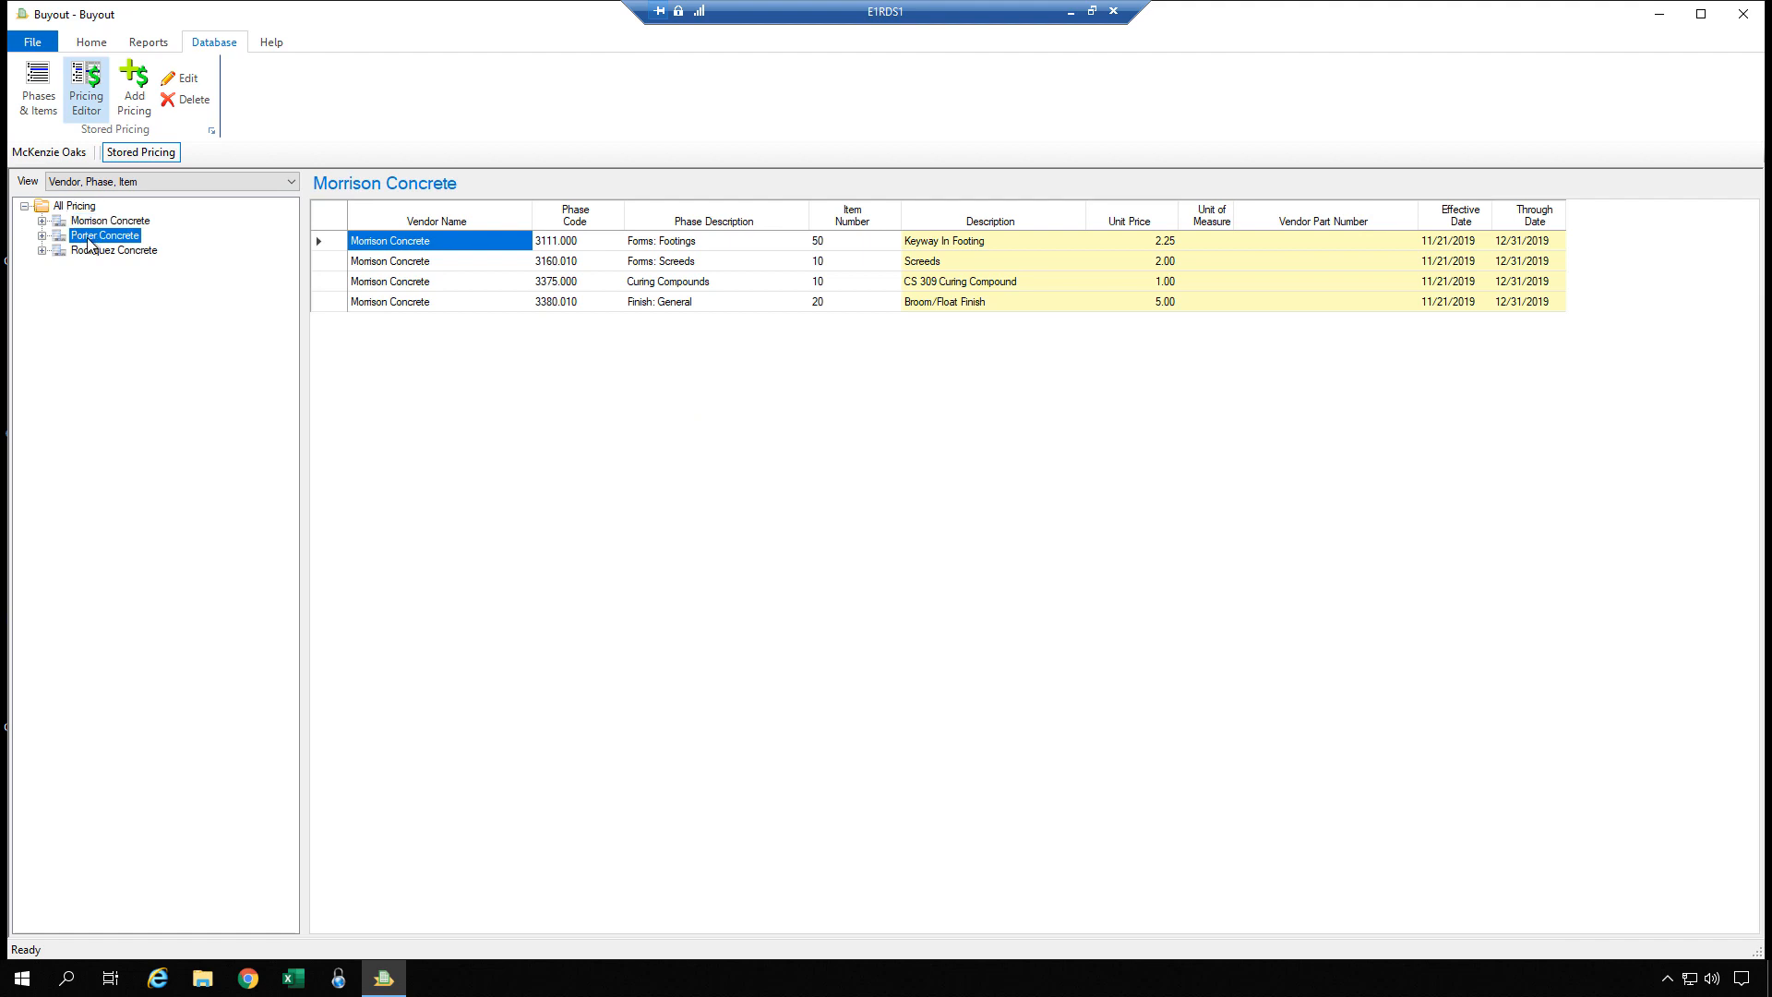
click(92, 251)
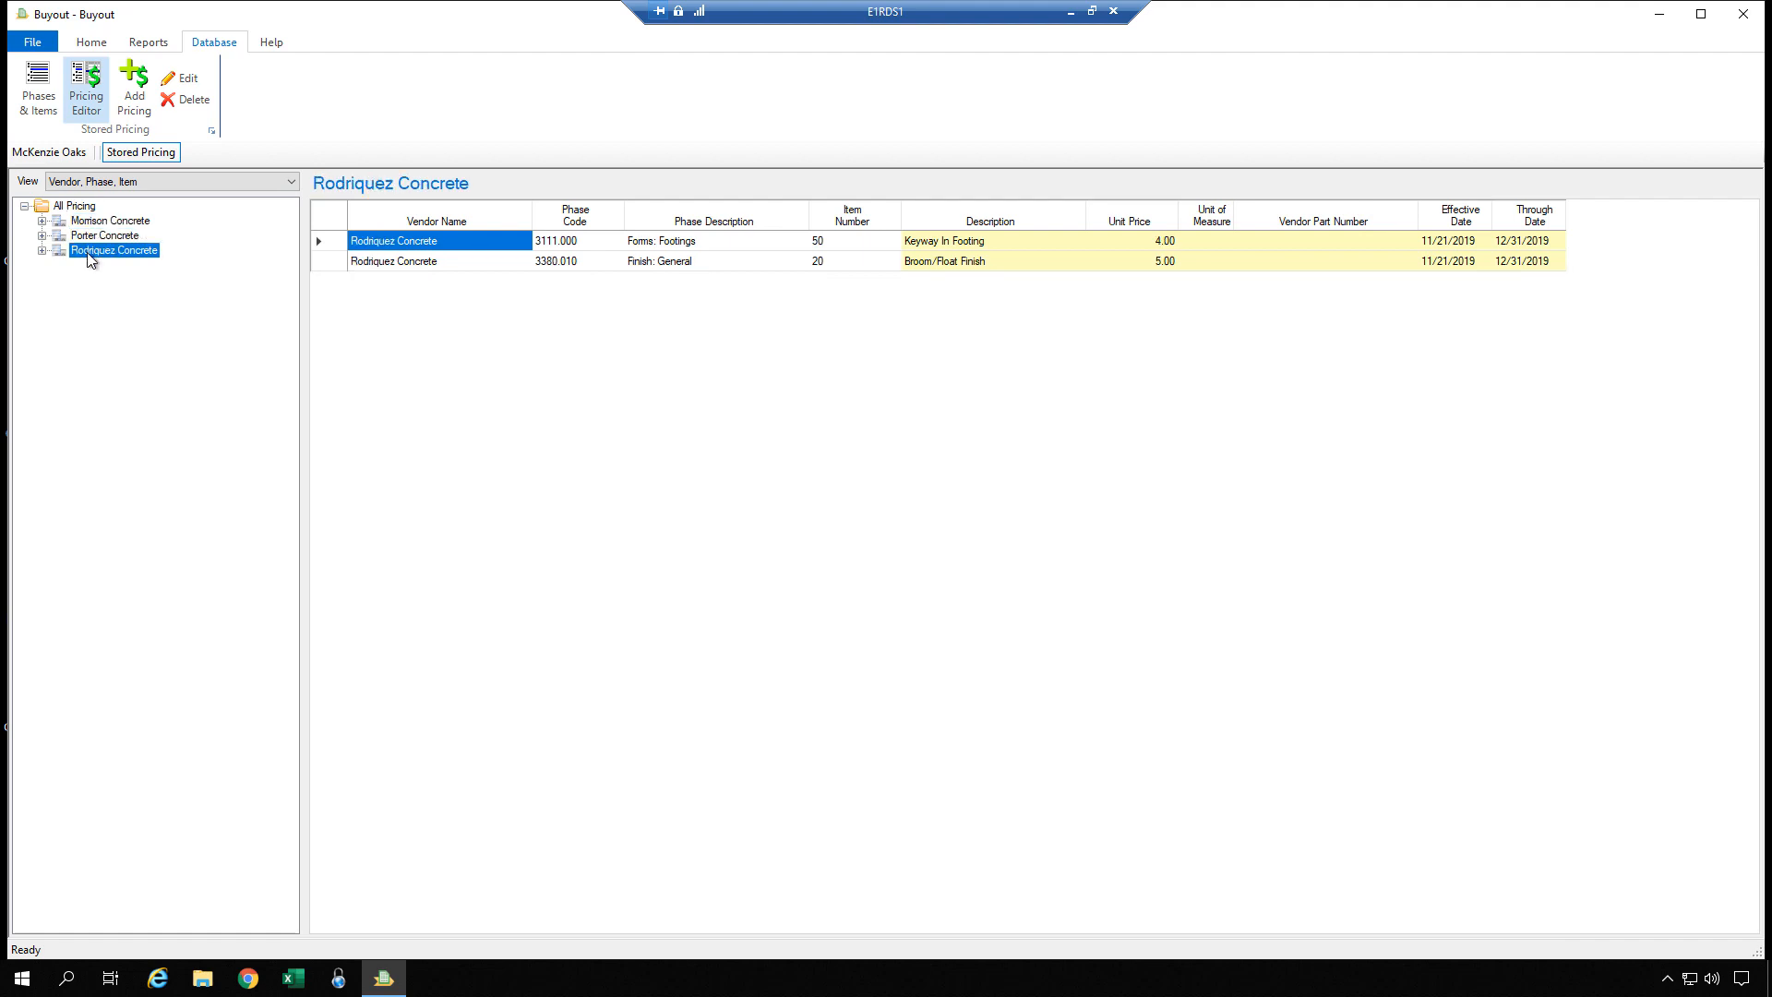
click(89, 235)
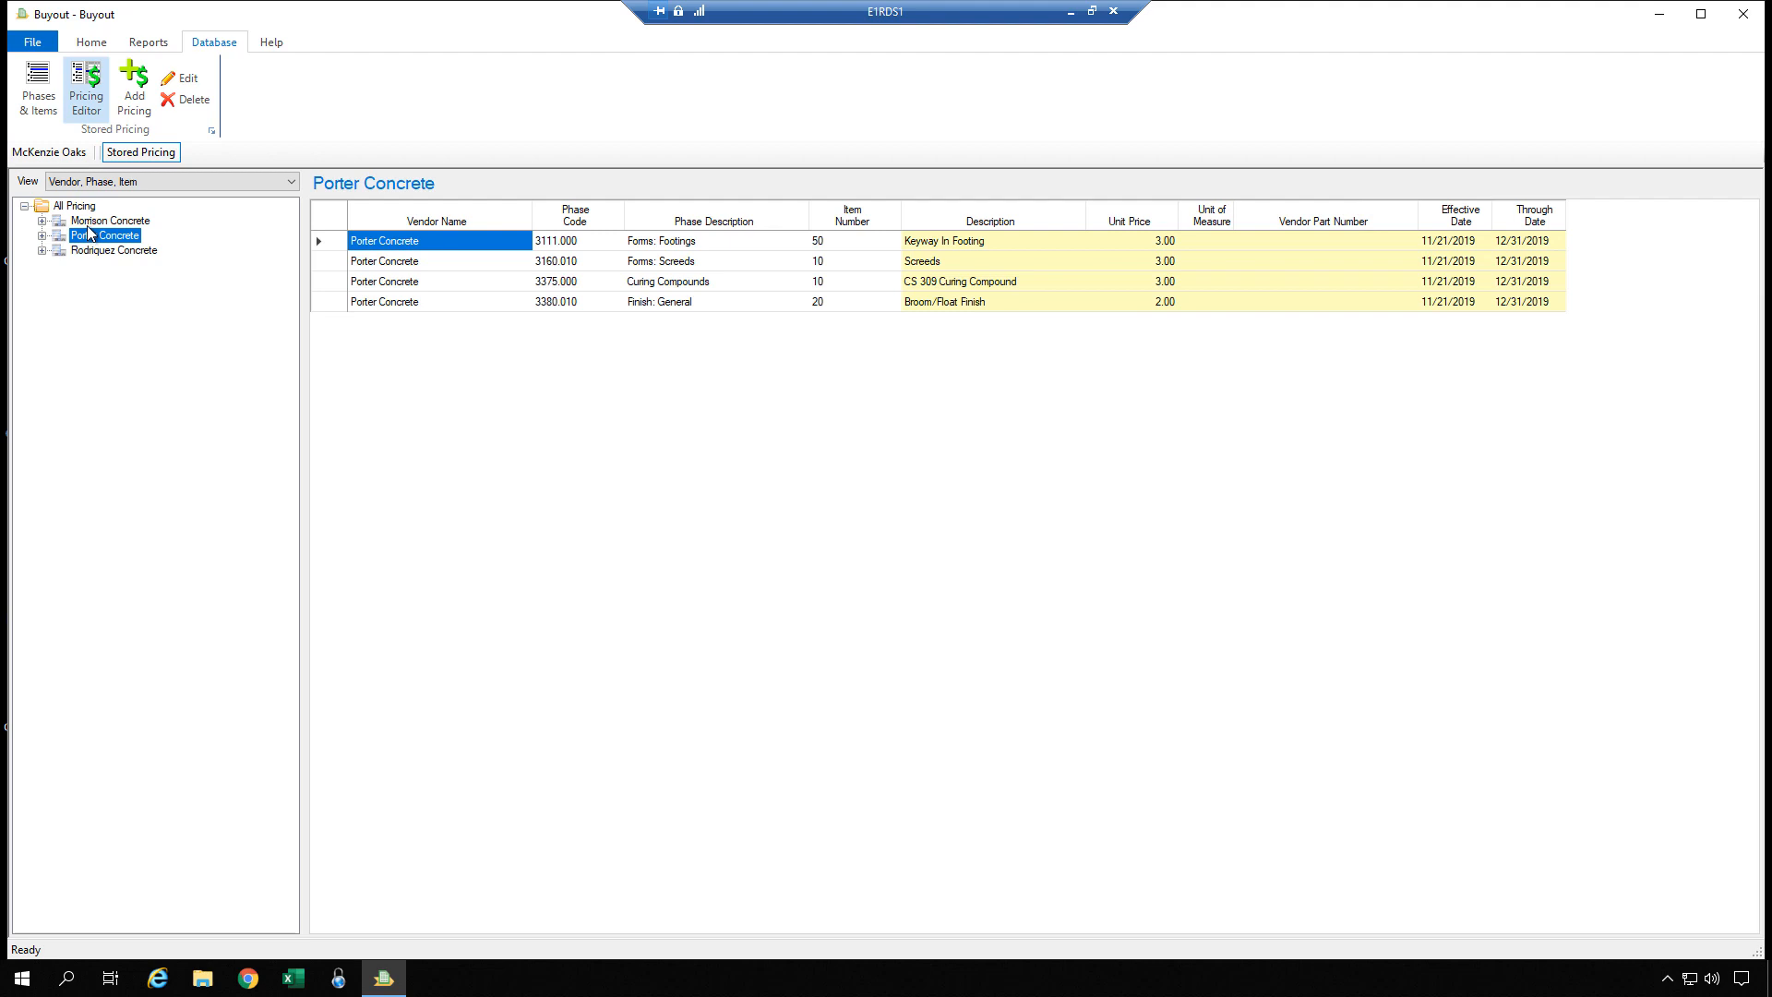
click(89, 222)
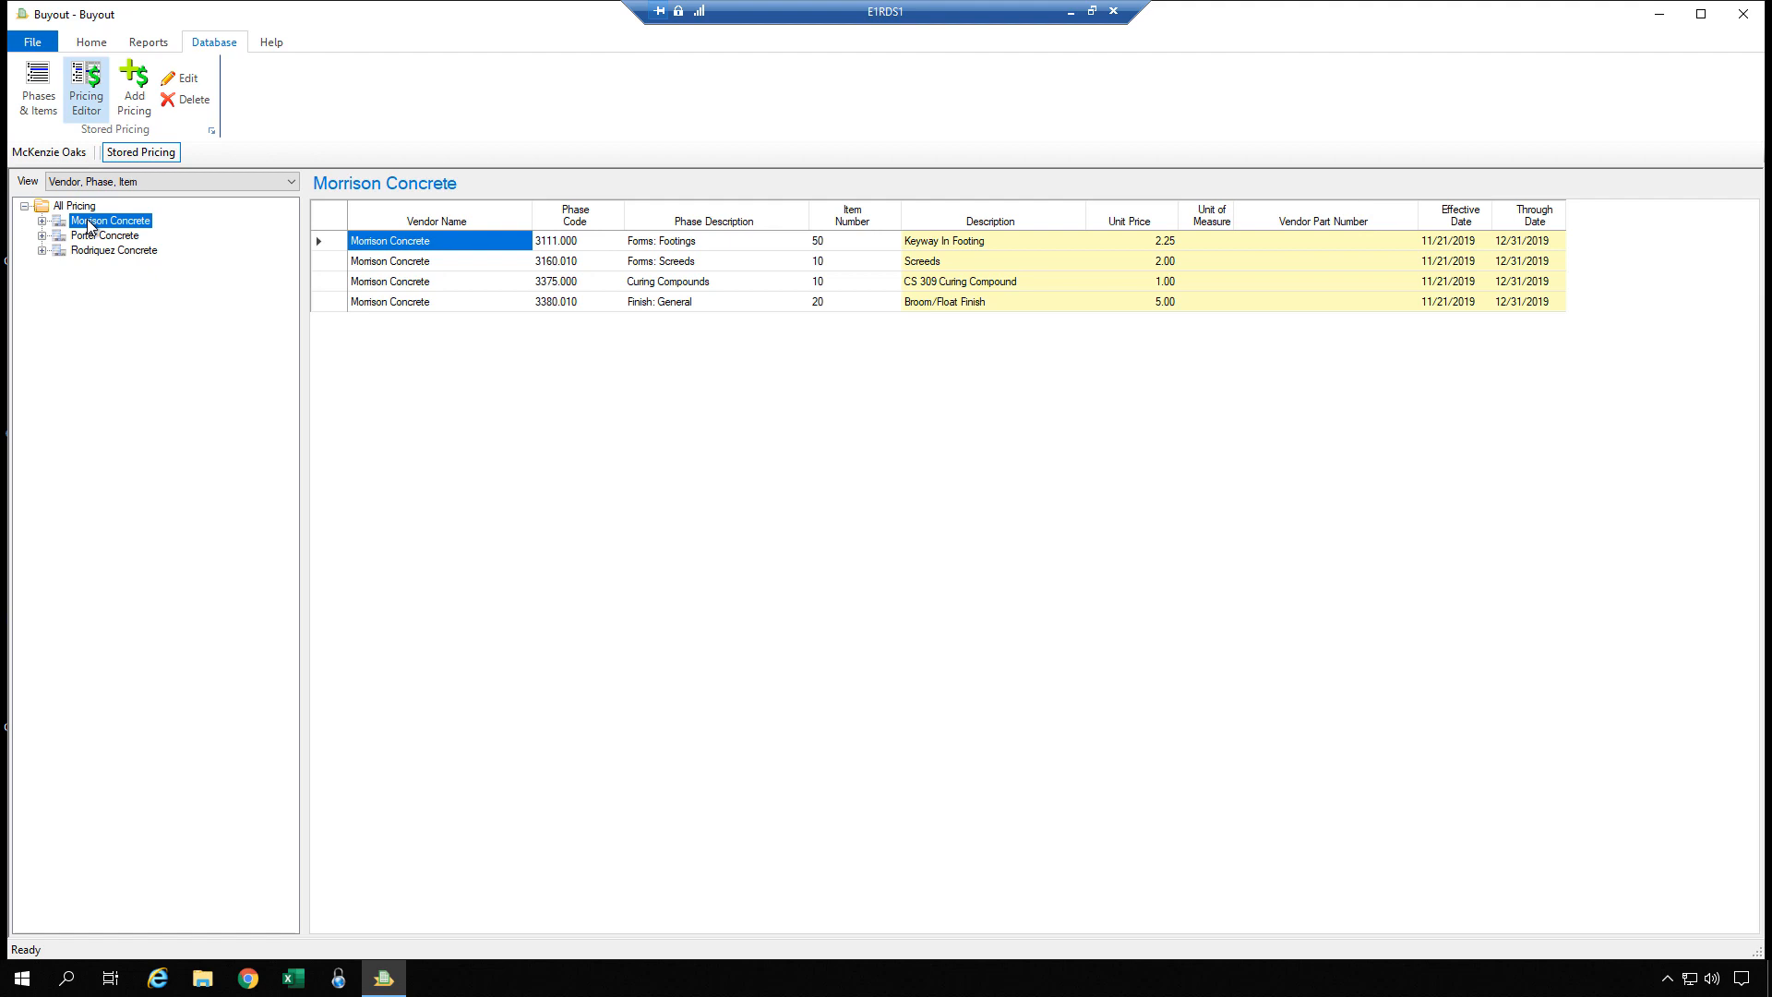
Group the stored pricing by Phase, Item, Vendor and show the 3000.000 - CONCRETE pricing with its phases expanded
click(276, 184)
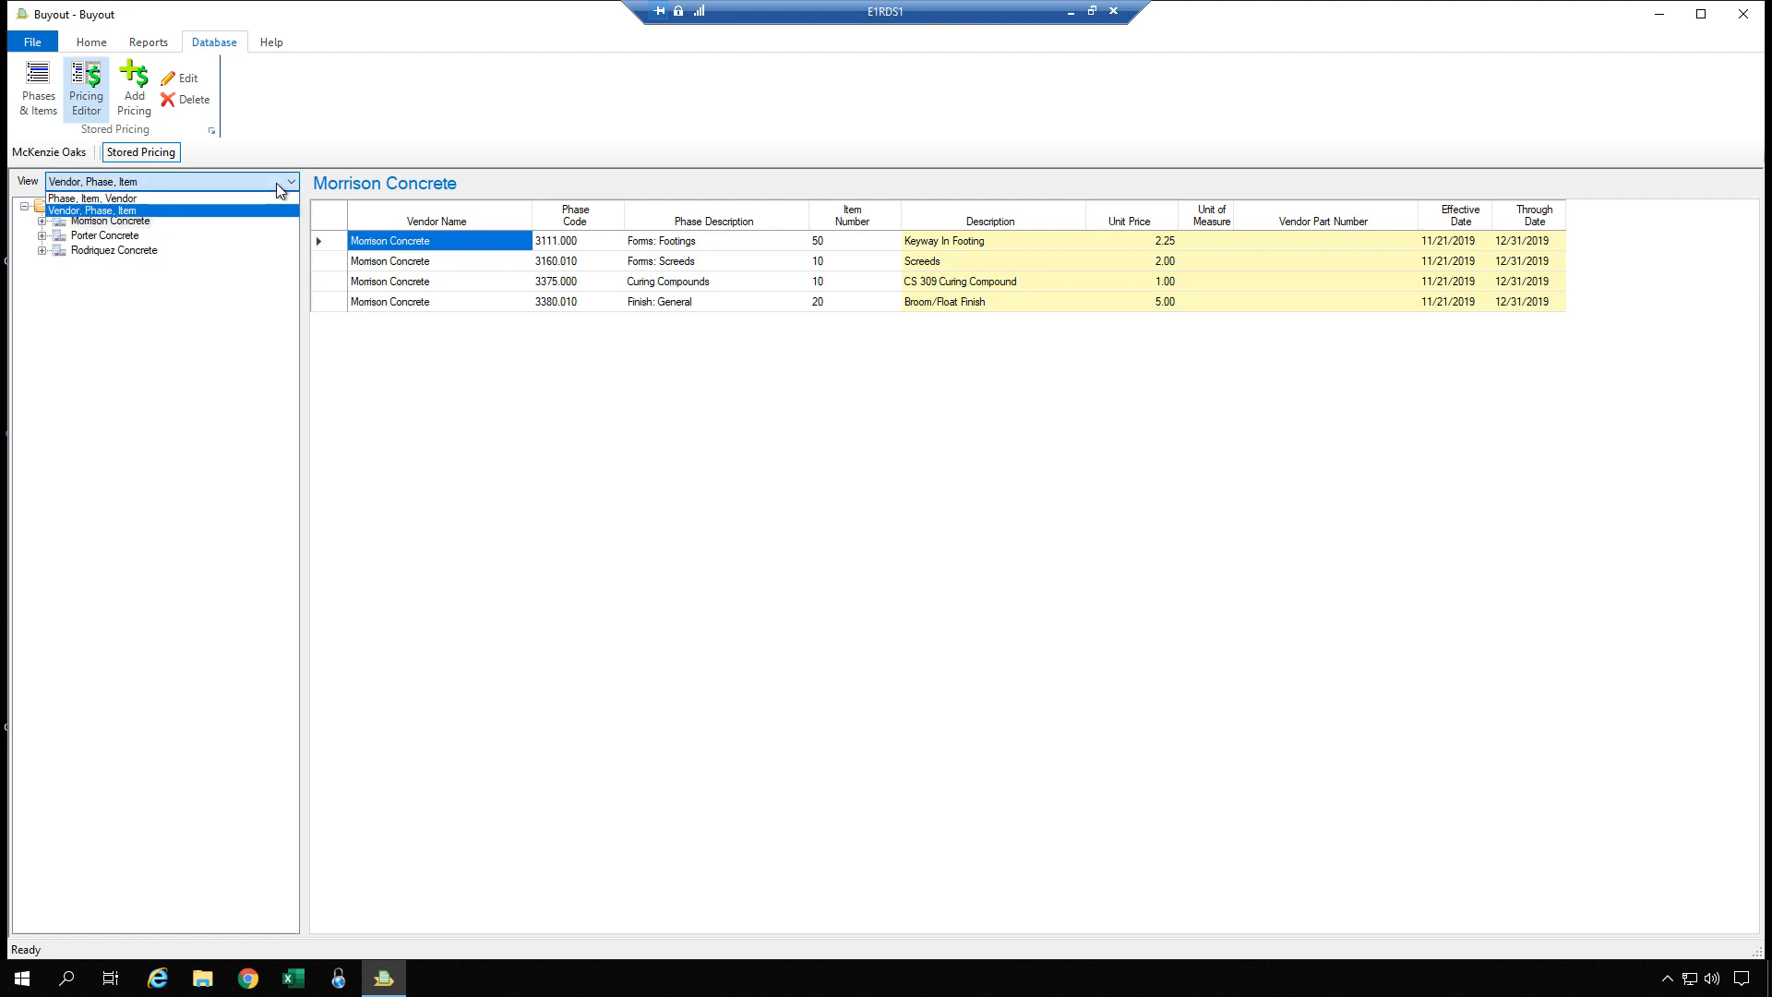
click(208, 198)
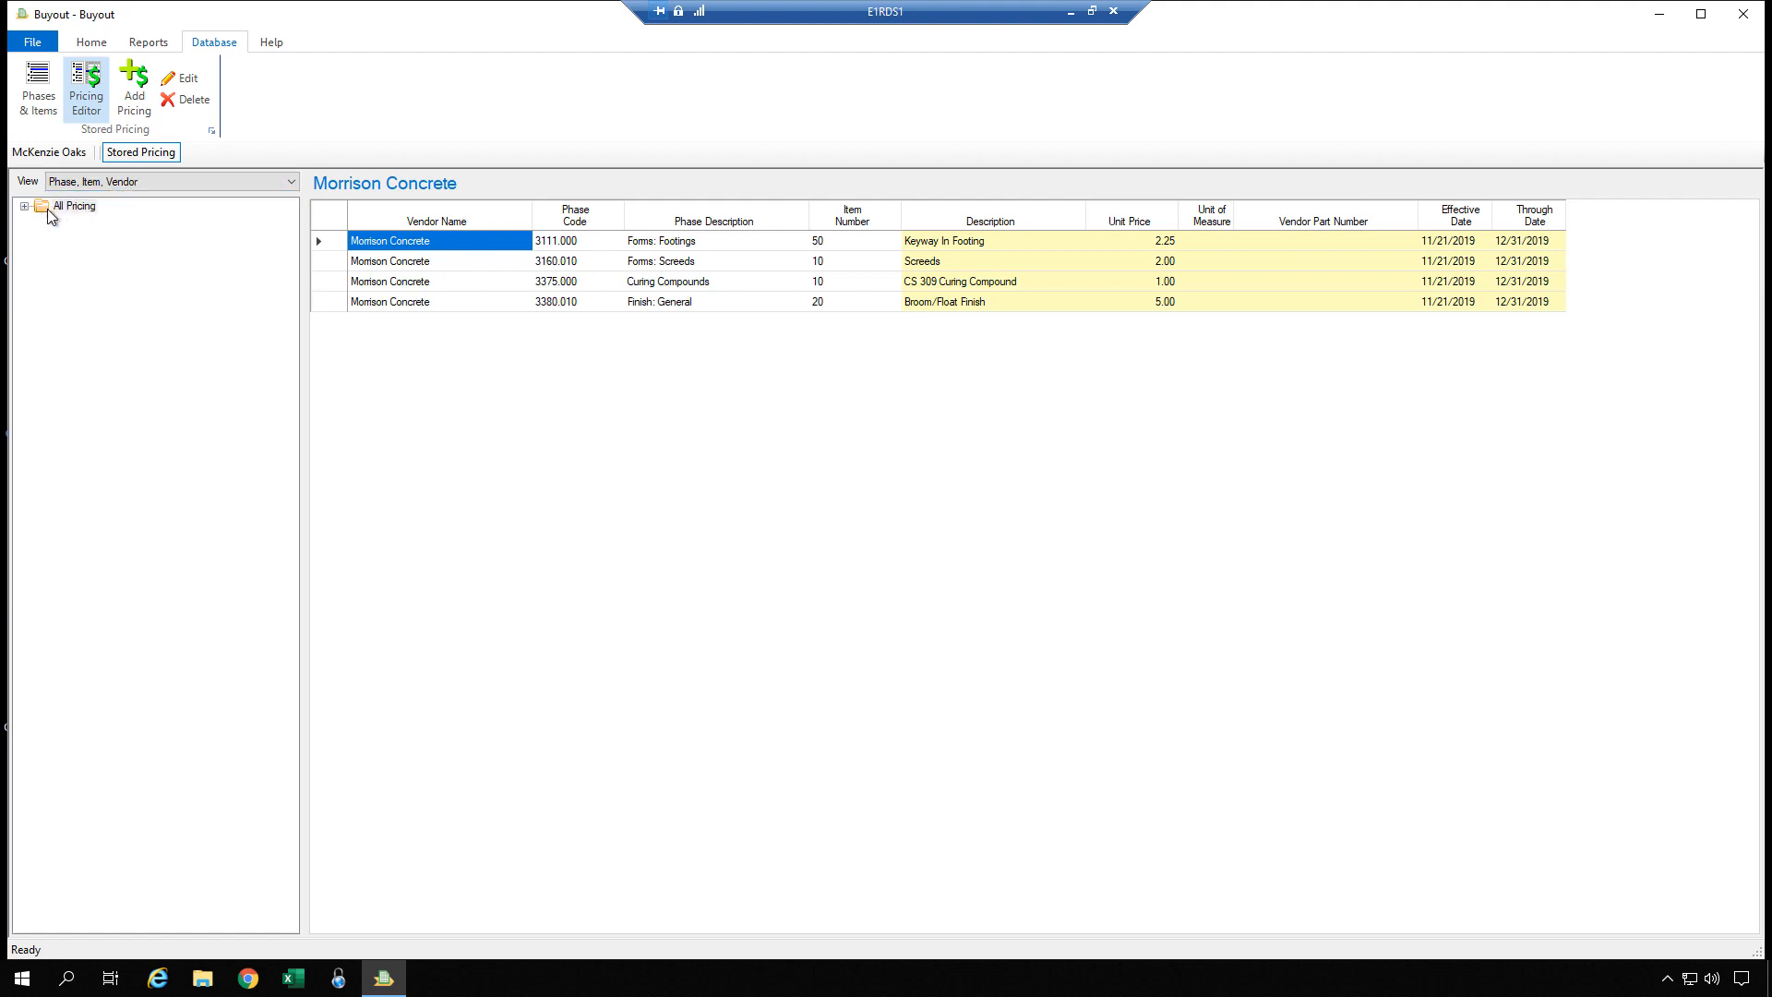
click(24, 207)
click(76, 224)
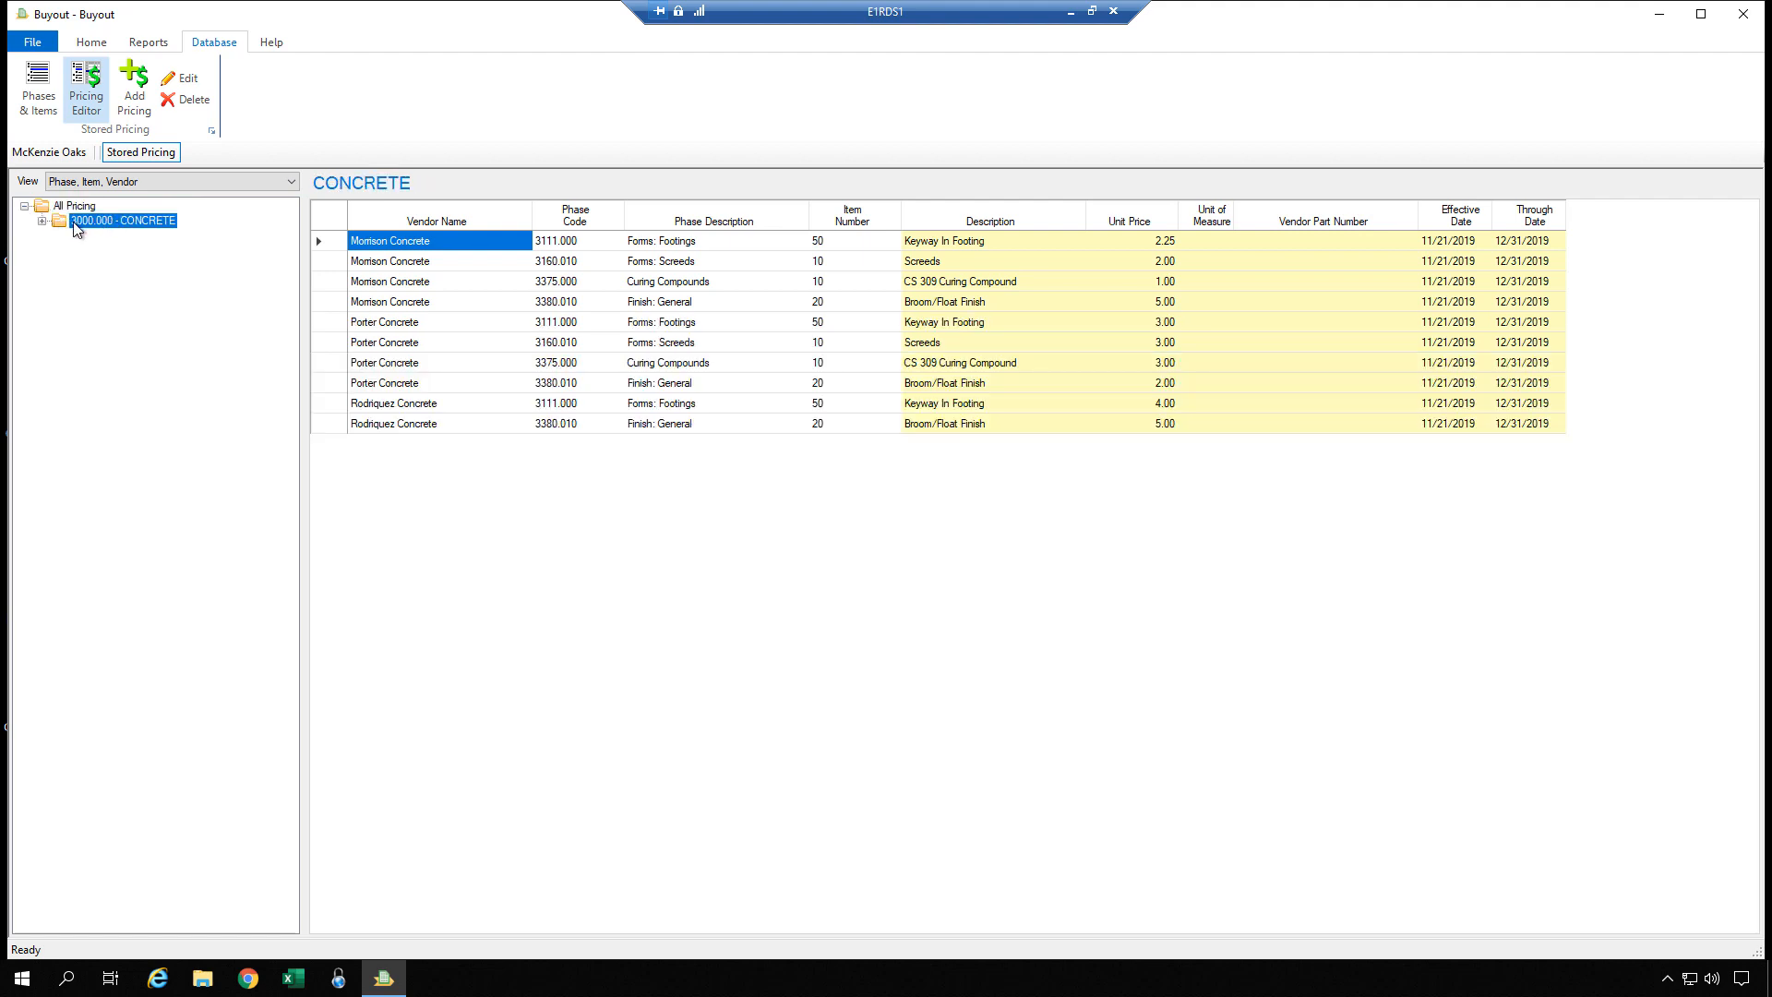
double_click(76, 224)
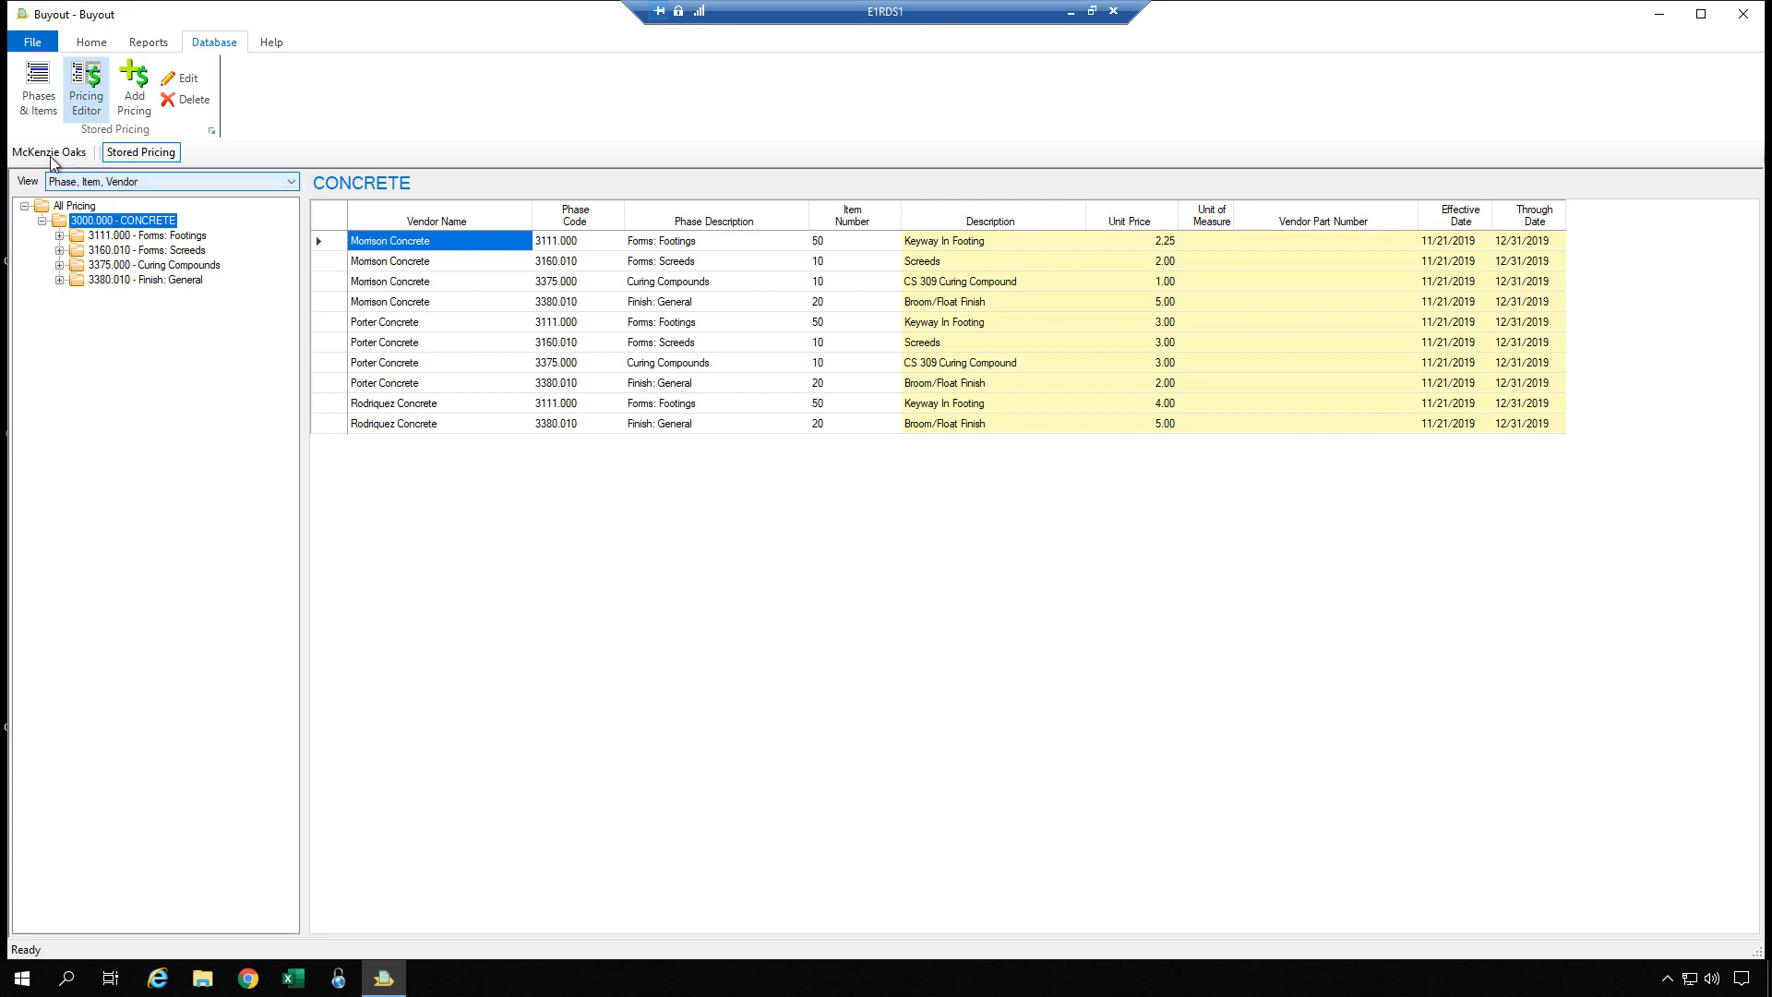
Open the standard phases and items list and select the 50 - Keyway In Footing item under 3111.000 - Forms: Footings
click(43, 93)
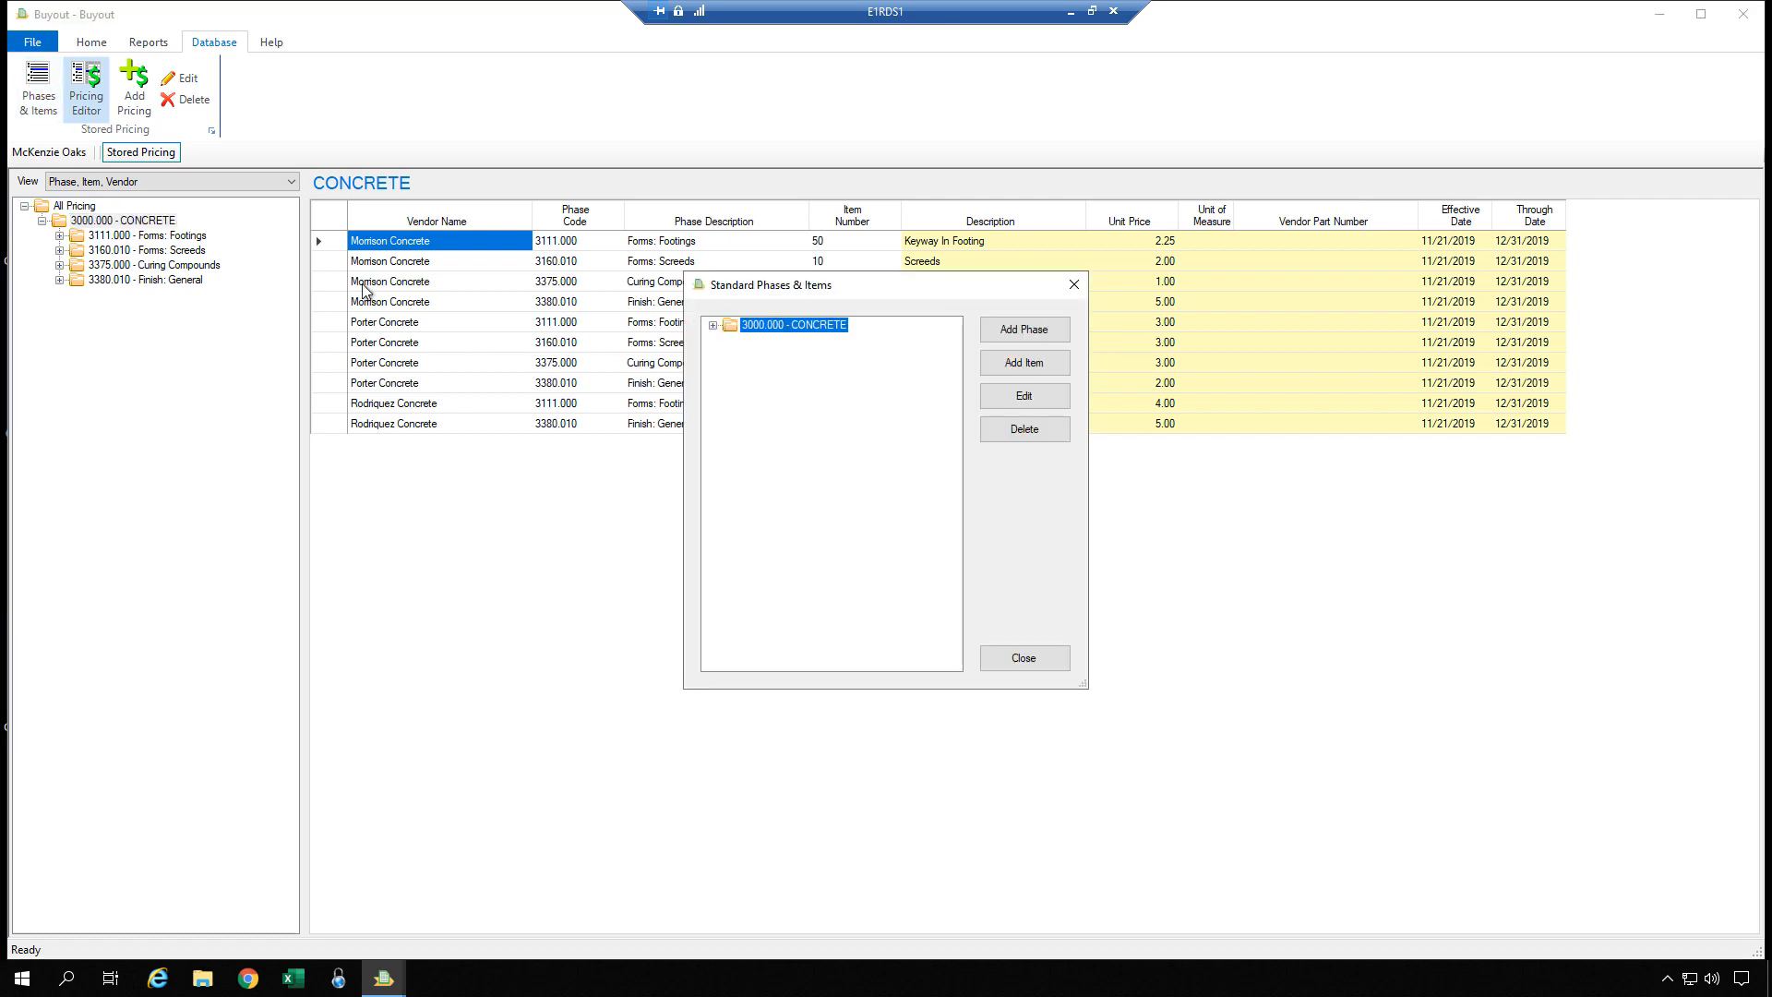
click(713, 325)
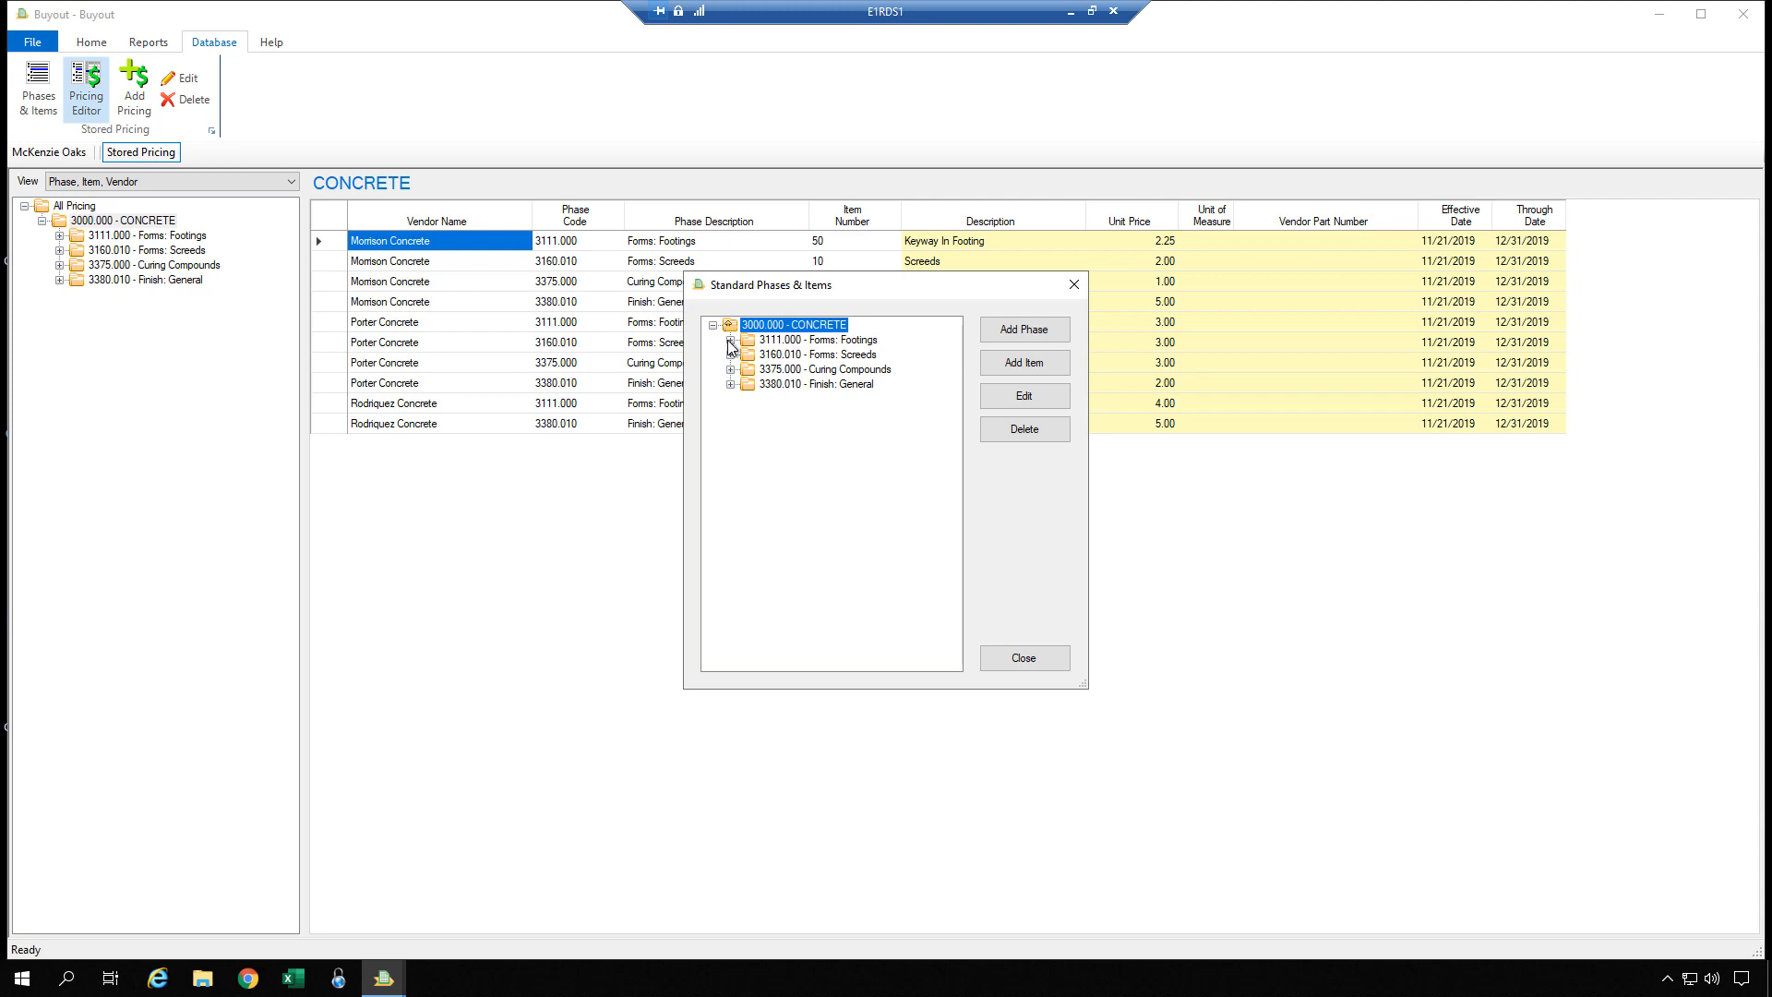
click(730, 340)
click(799, 357)
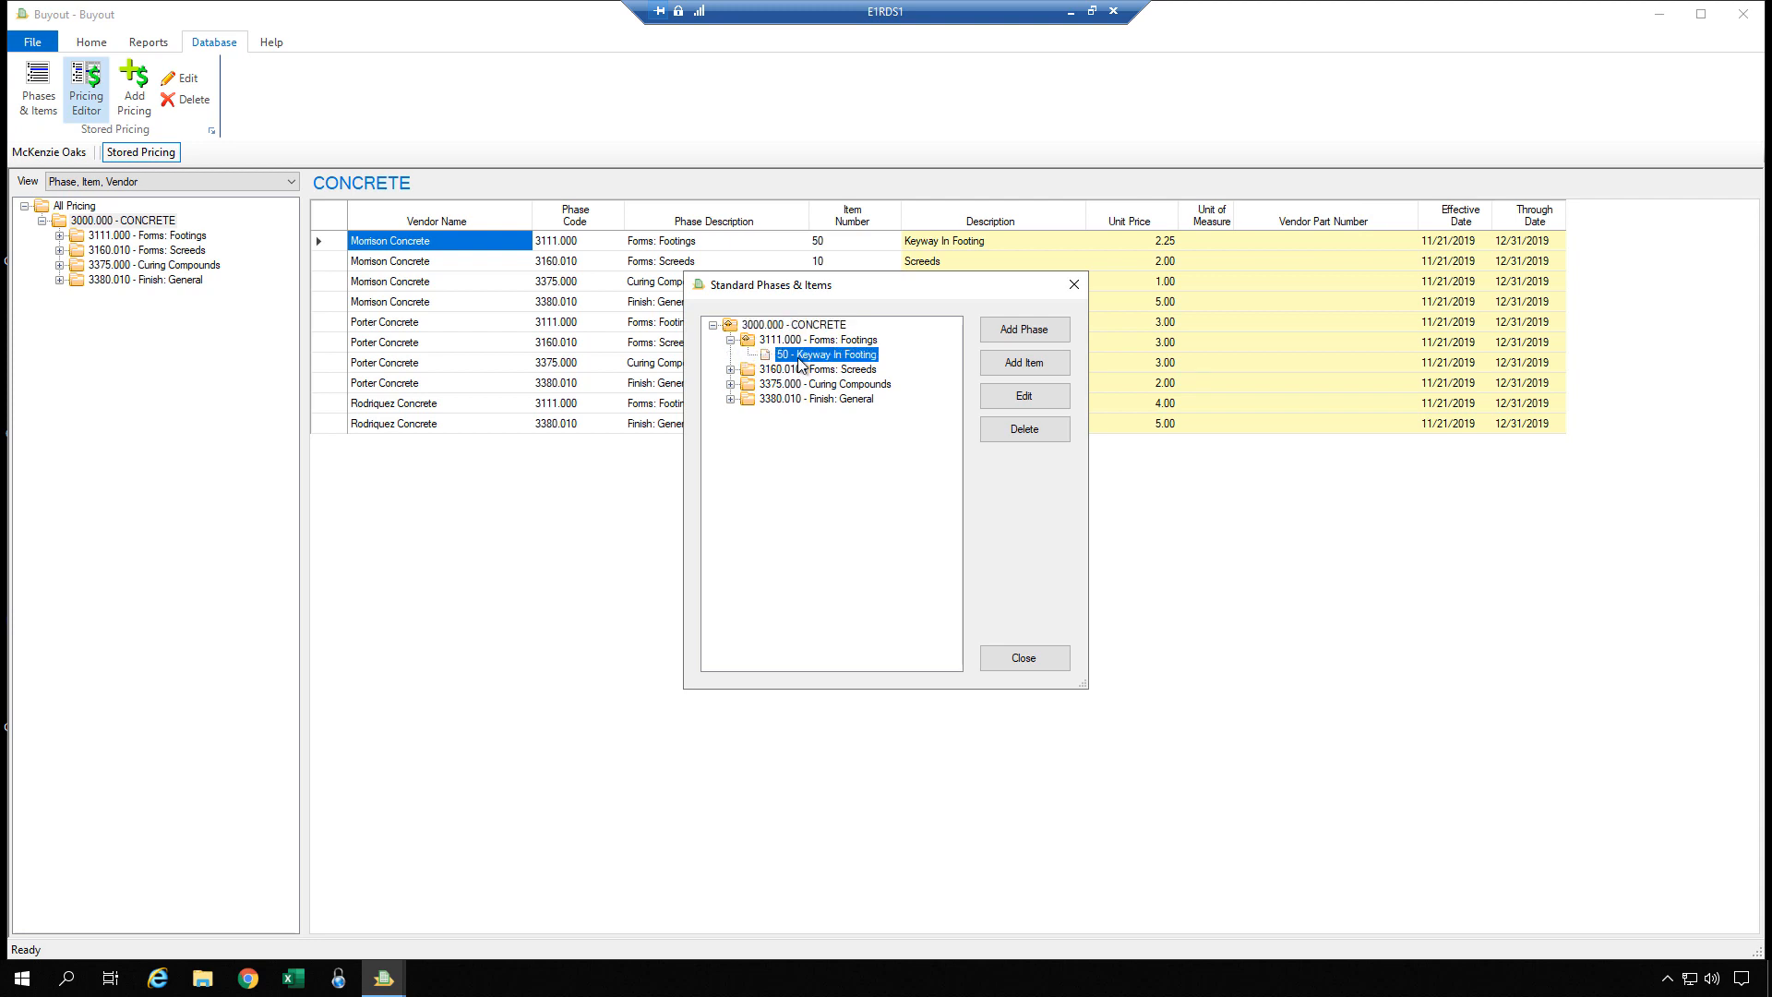
Inspect the entry form for a new standard phase code under parent phase 3111.000 and close it without adding one
click(1003, 335)
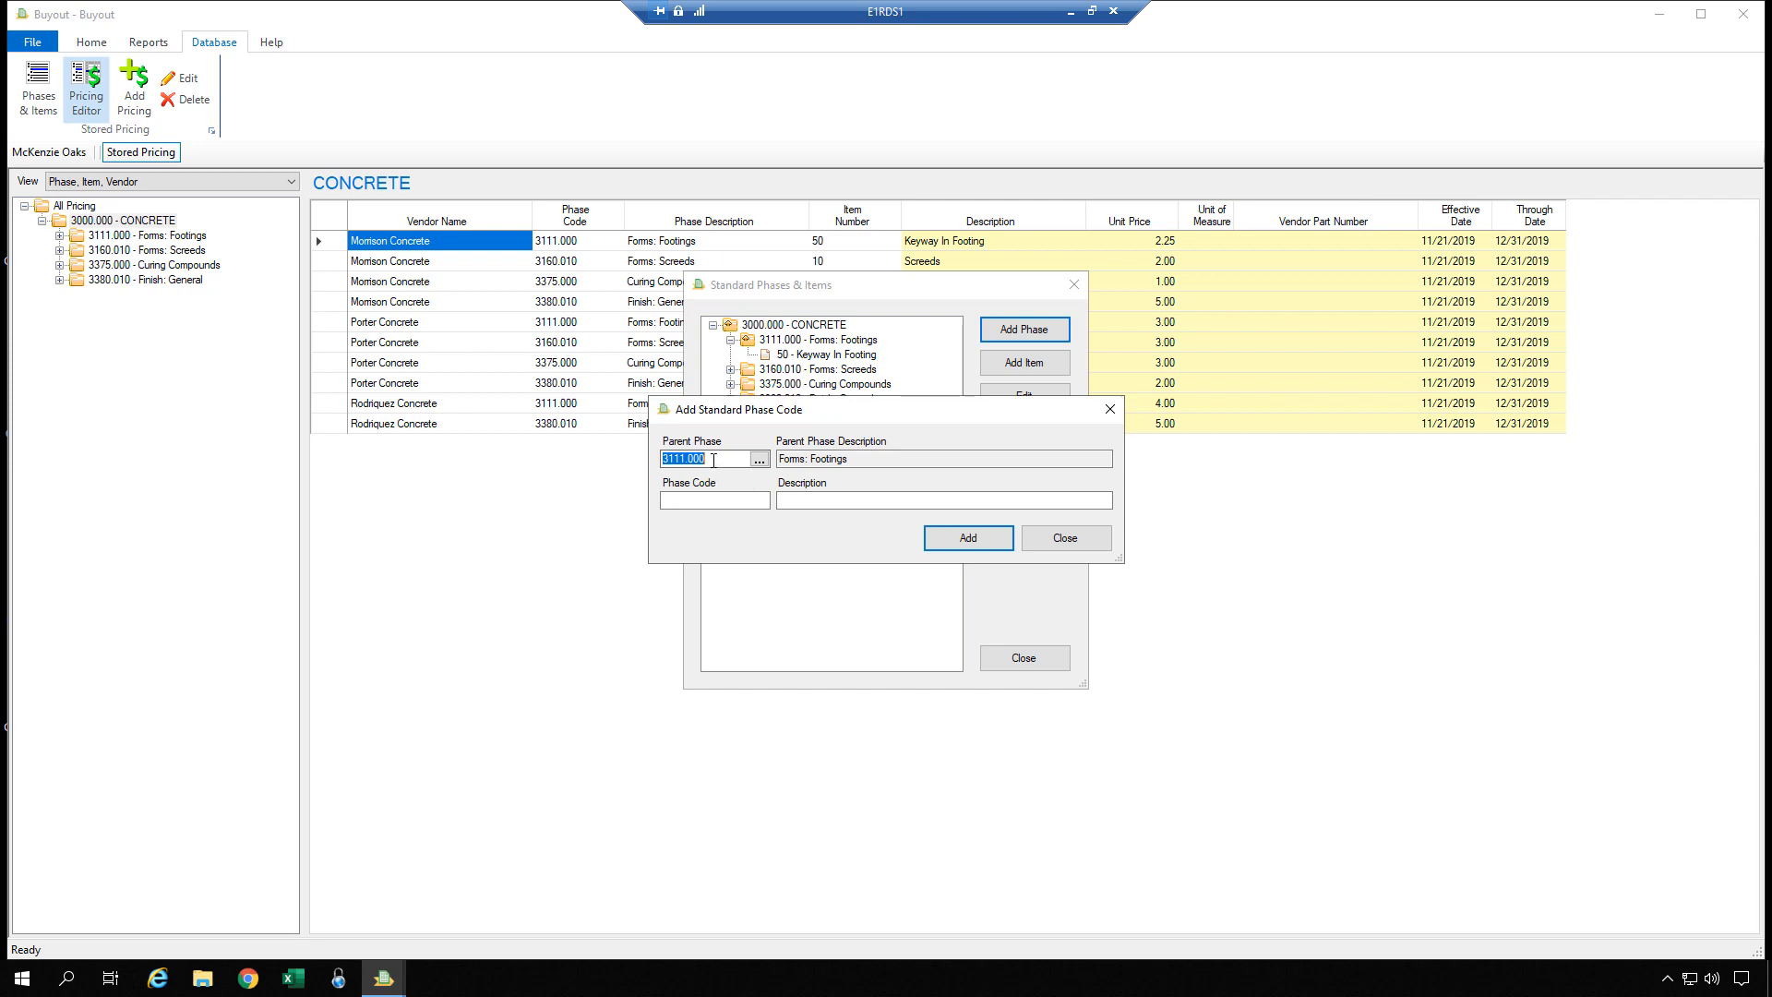
click(711, 501)
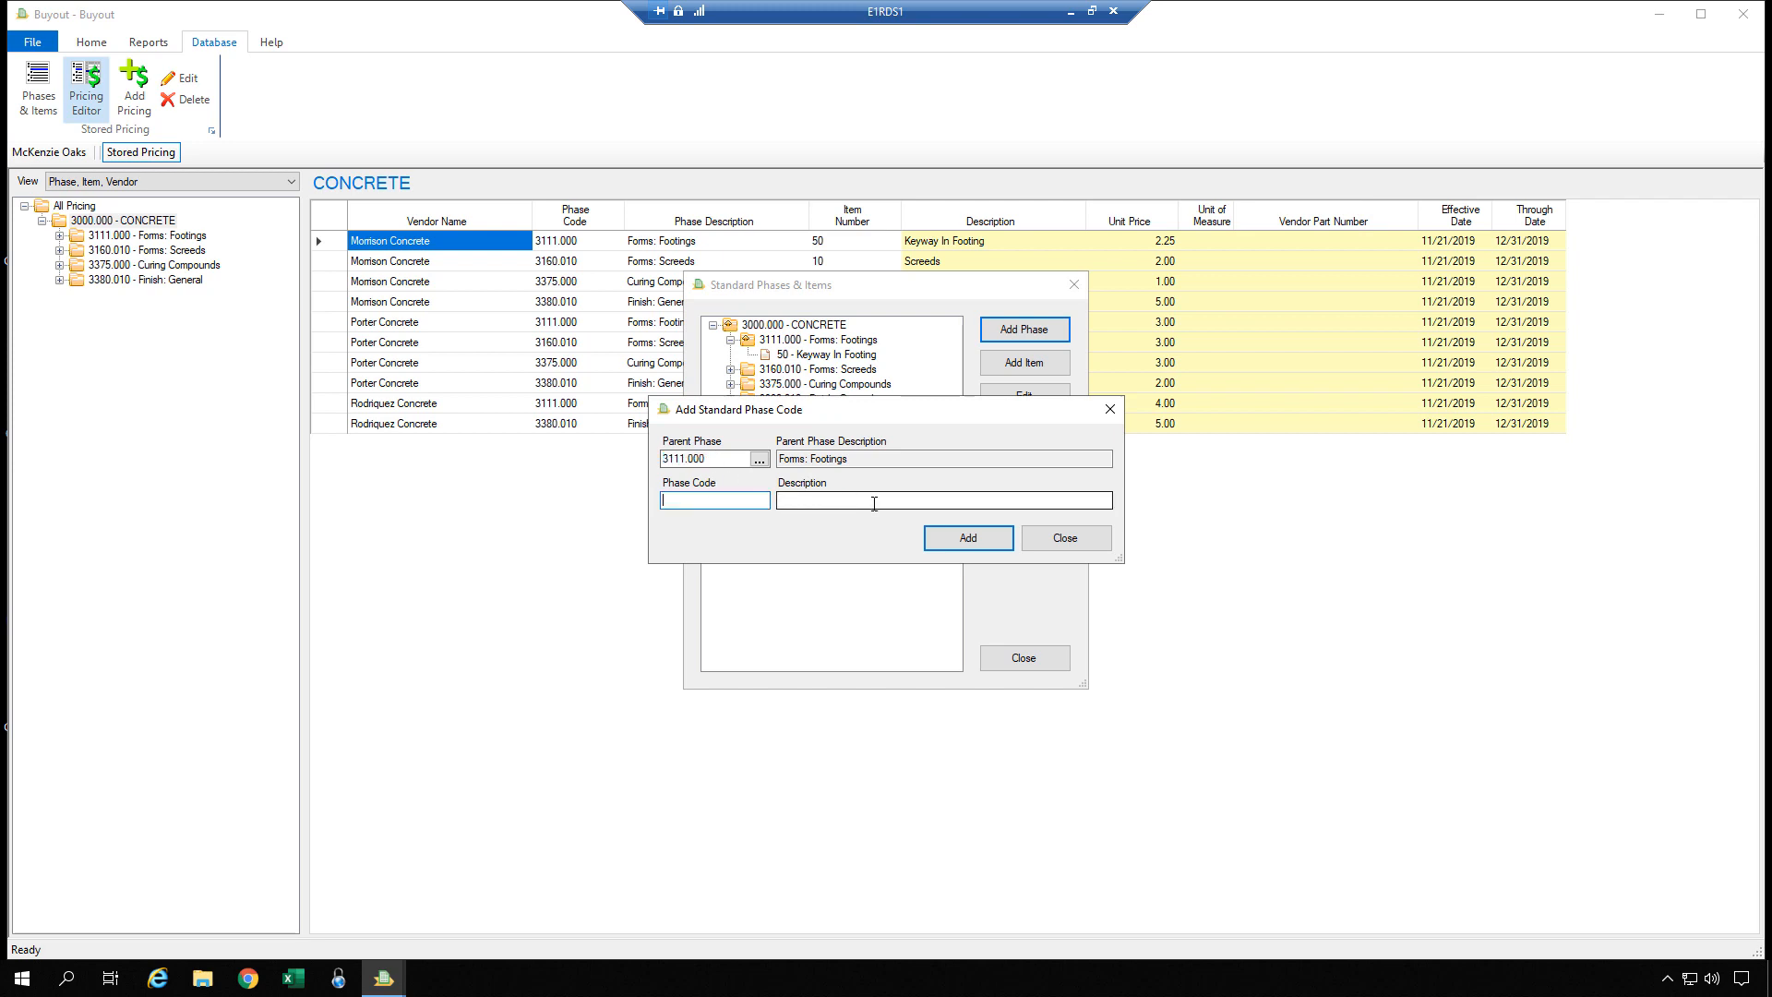
click(1091, 544)
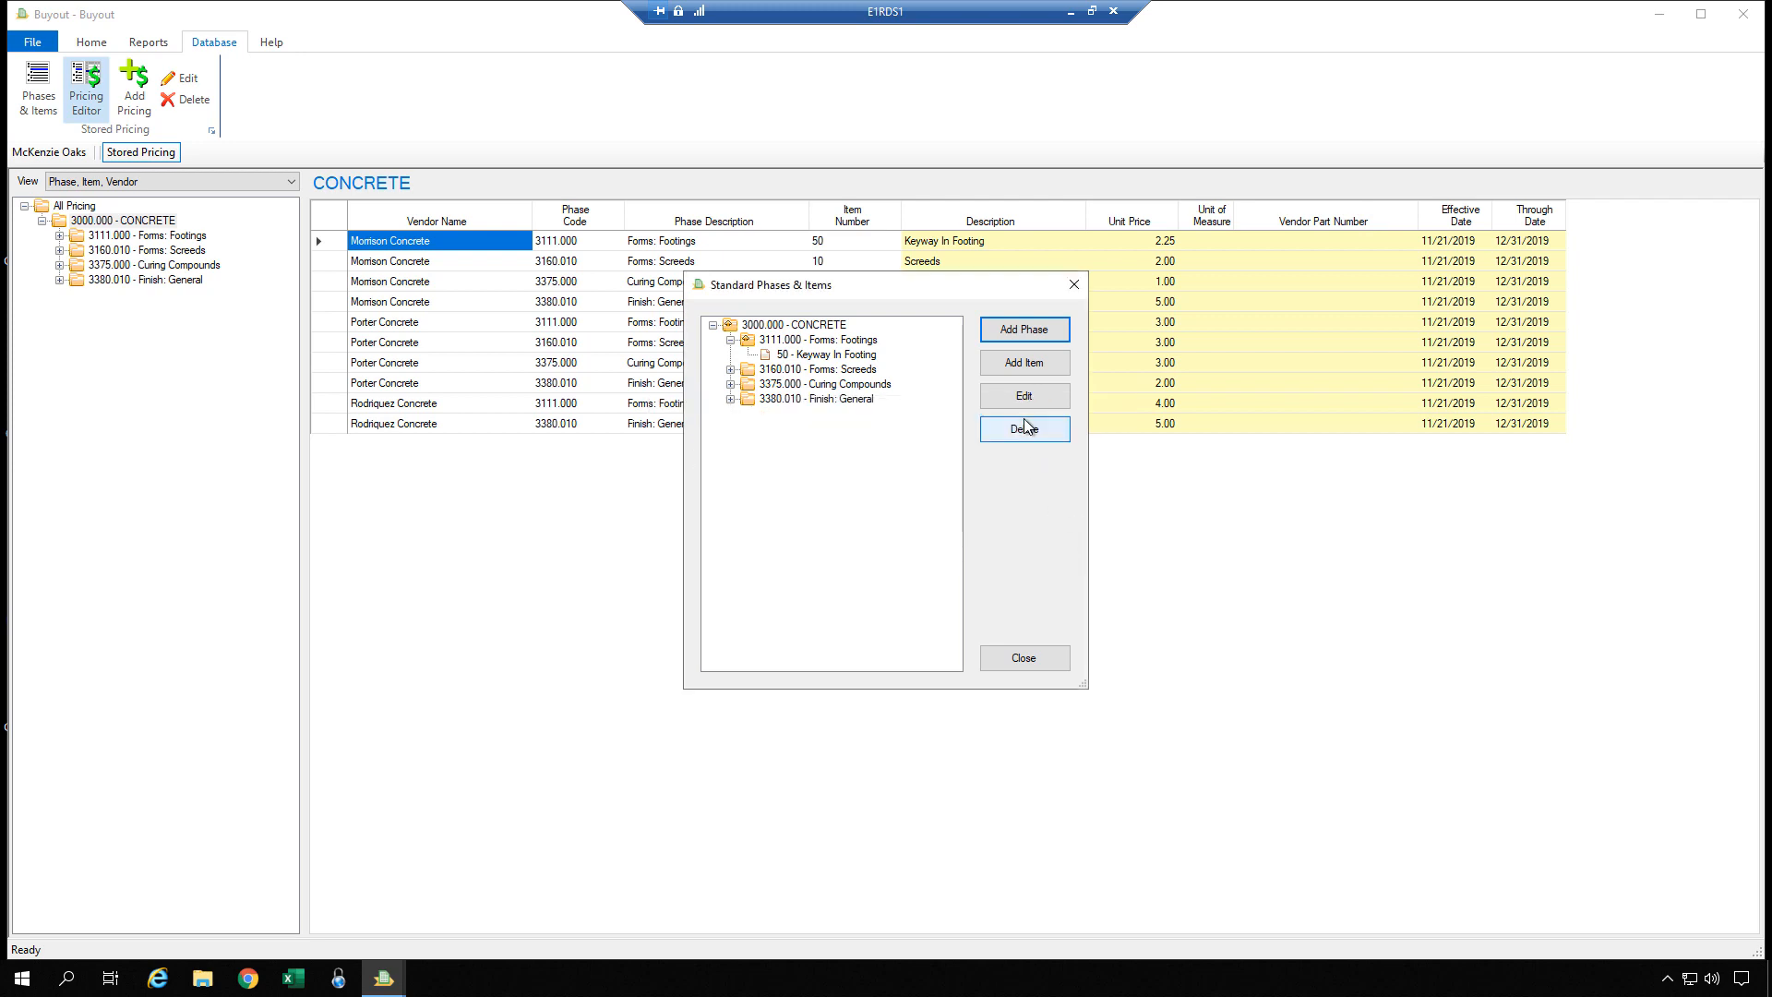
Inspect the new standard item form and its category options for phase 3111.000, then close it and the standard phases list without adding anything
click(1030, 367)
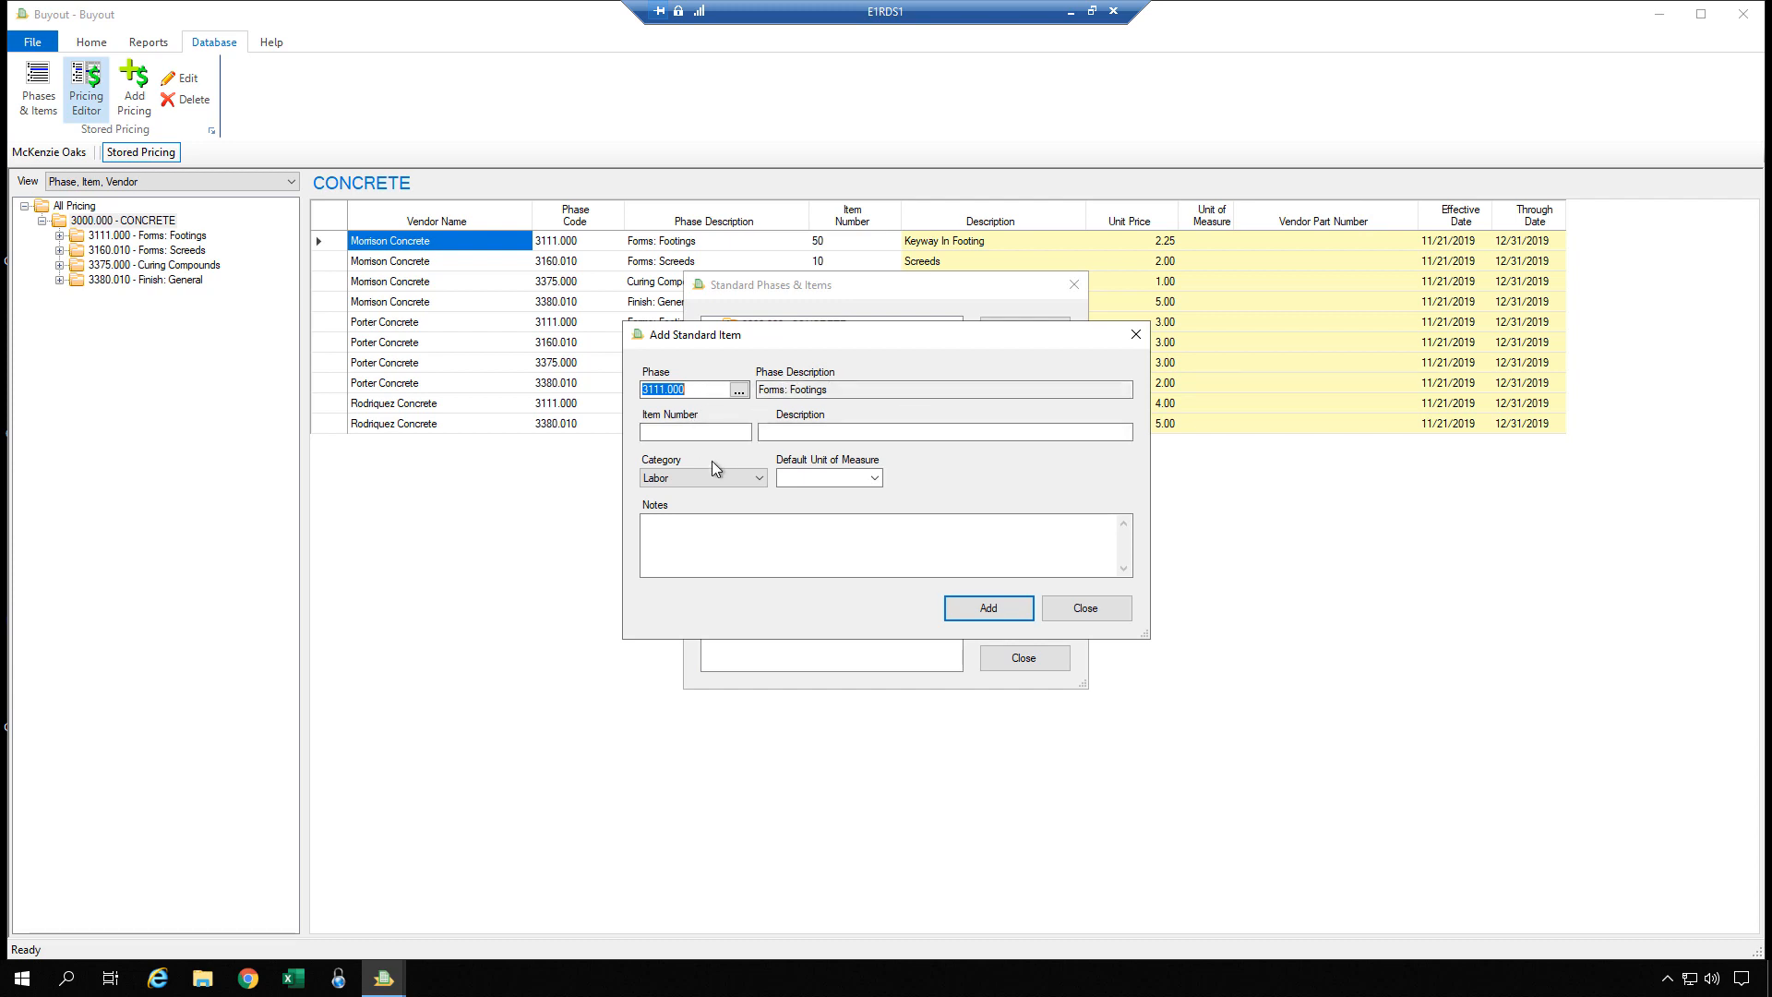
click(743, 479)
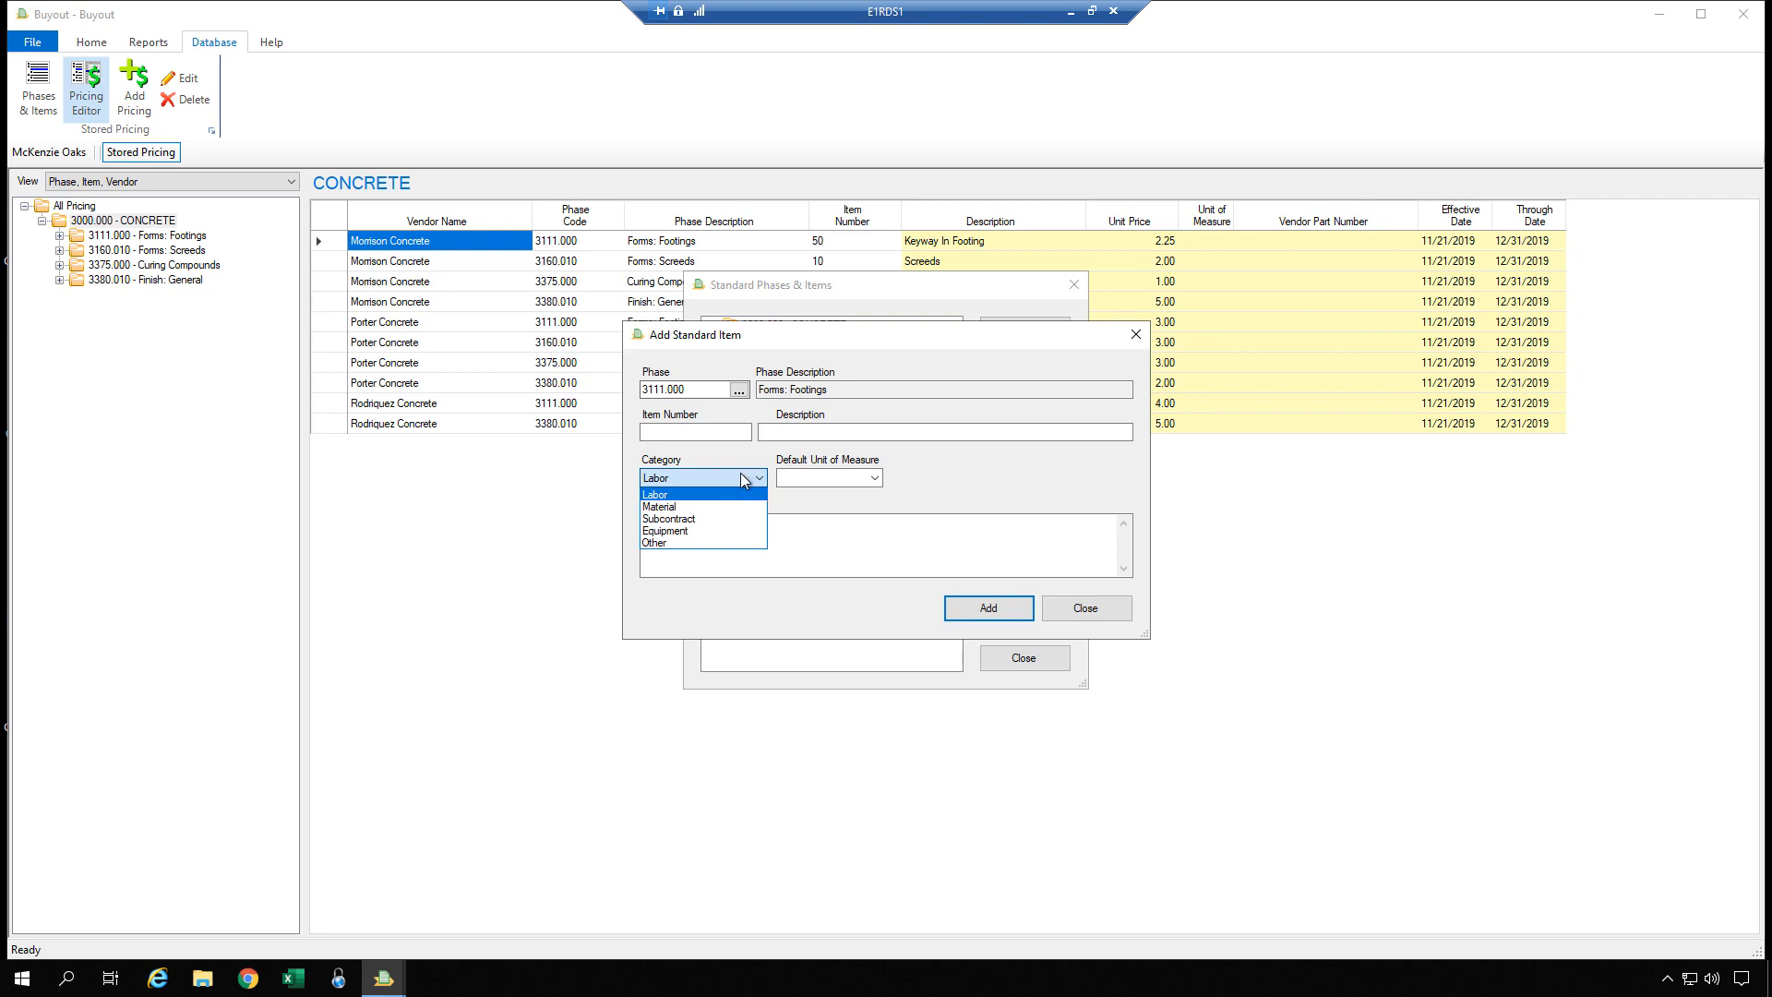
click(743, 479)
click(754, 535)
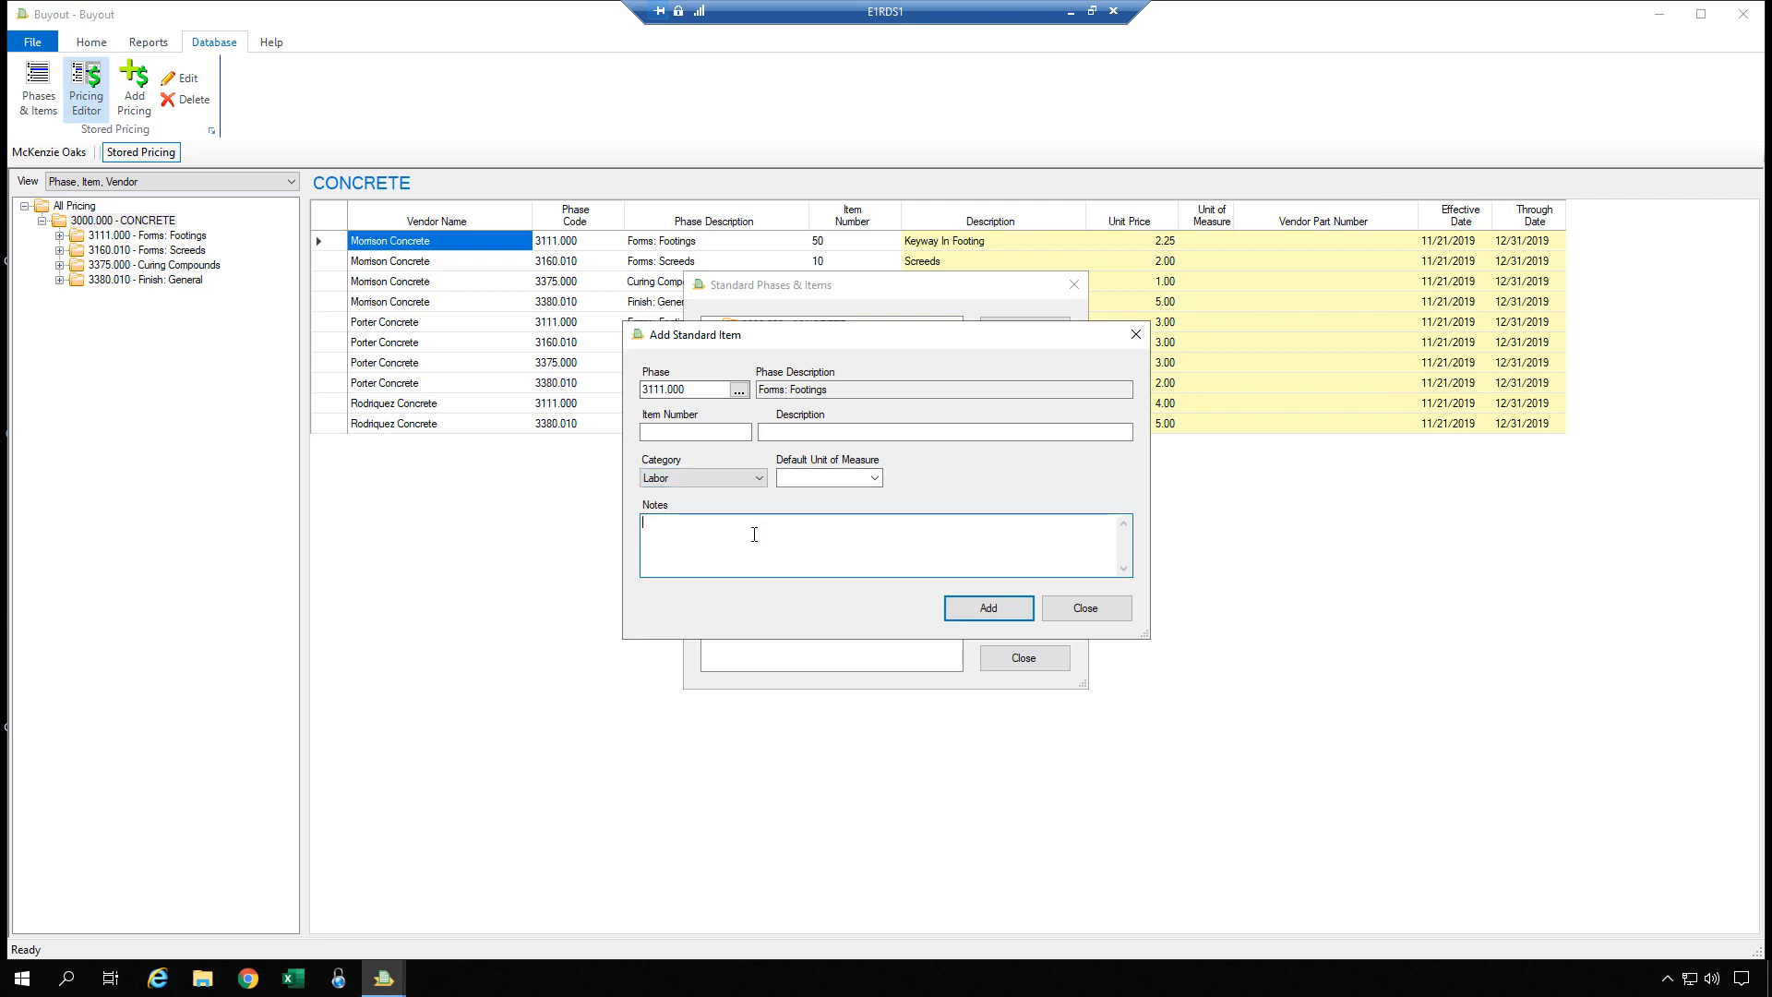
click(1086, 609)
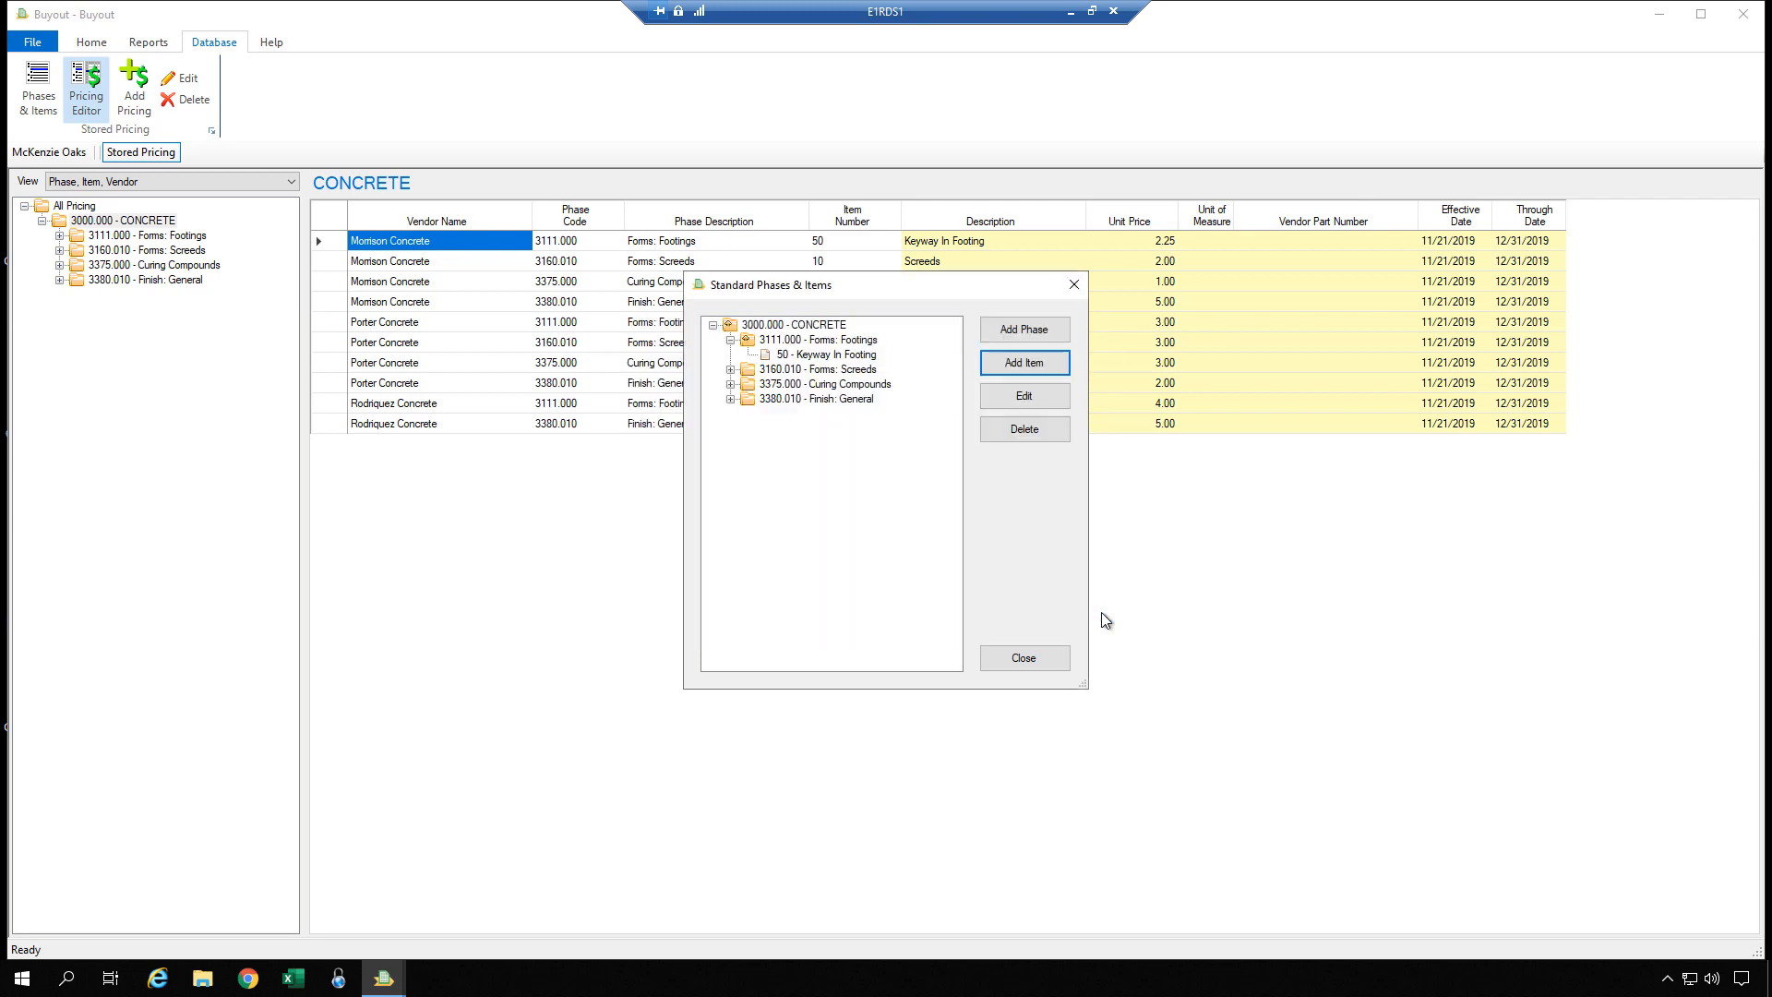
click(1043, 657)
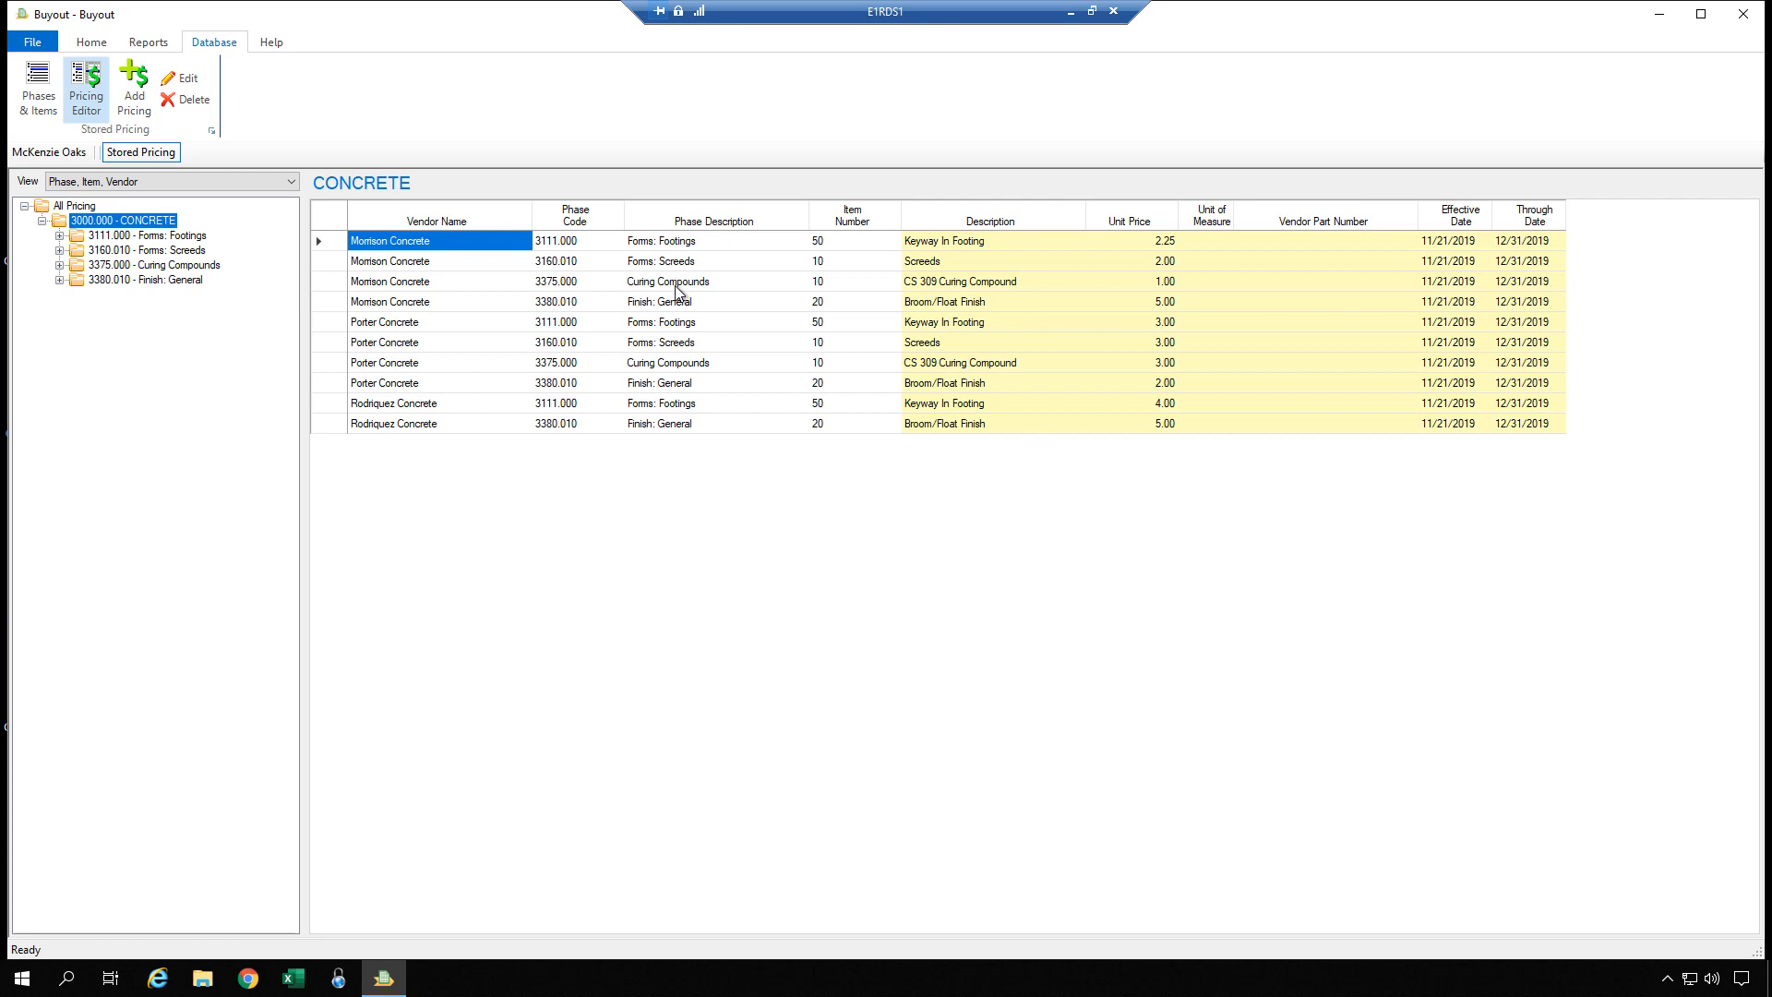
Open the entry form for new vendor pricing and examine the vendor's part number, vendor's description and unit price fields
click(135, 97)
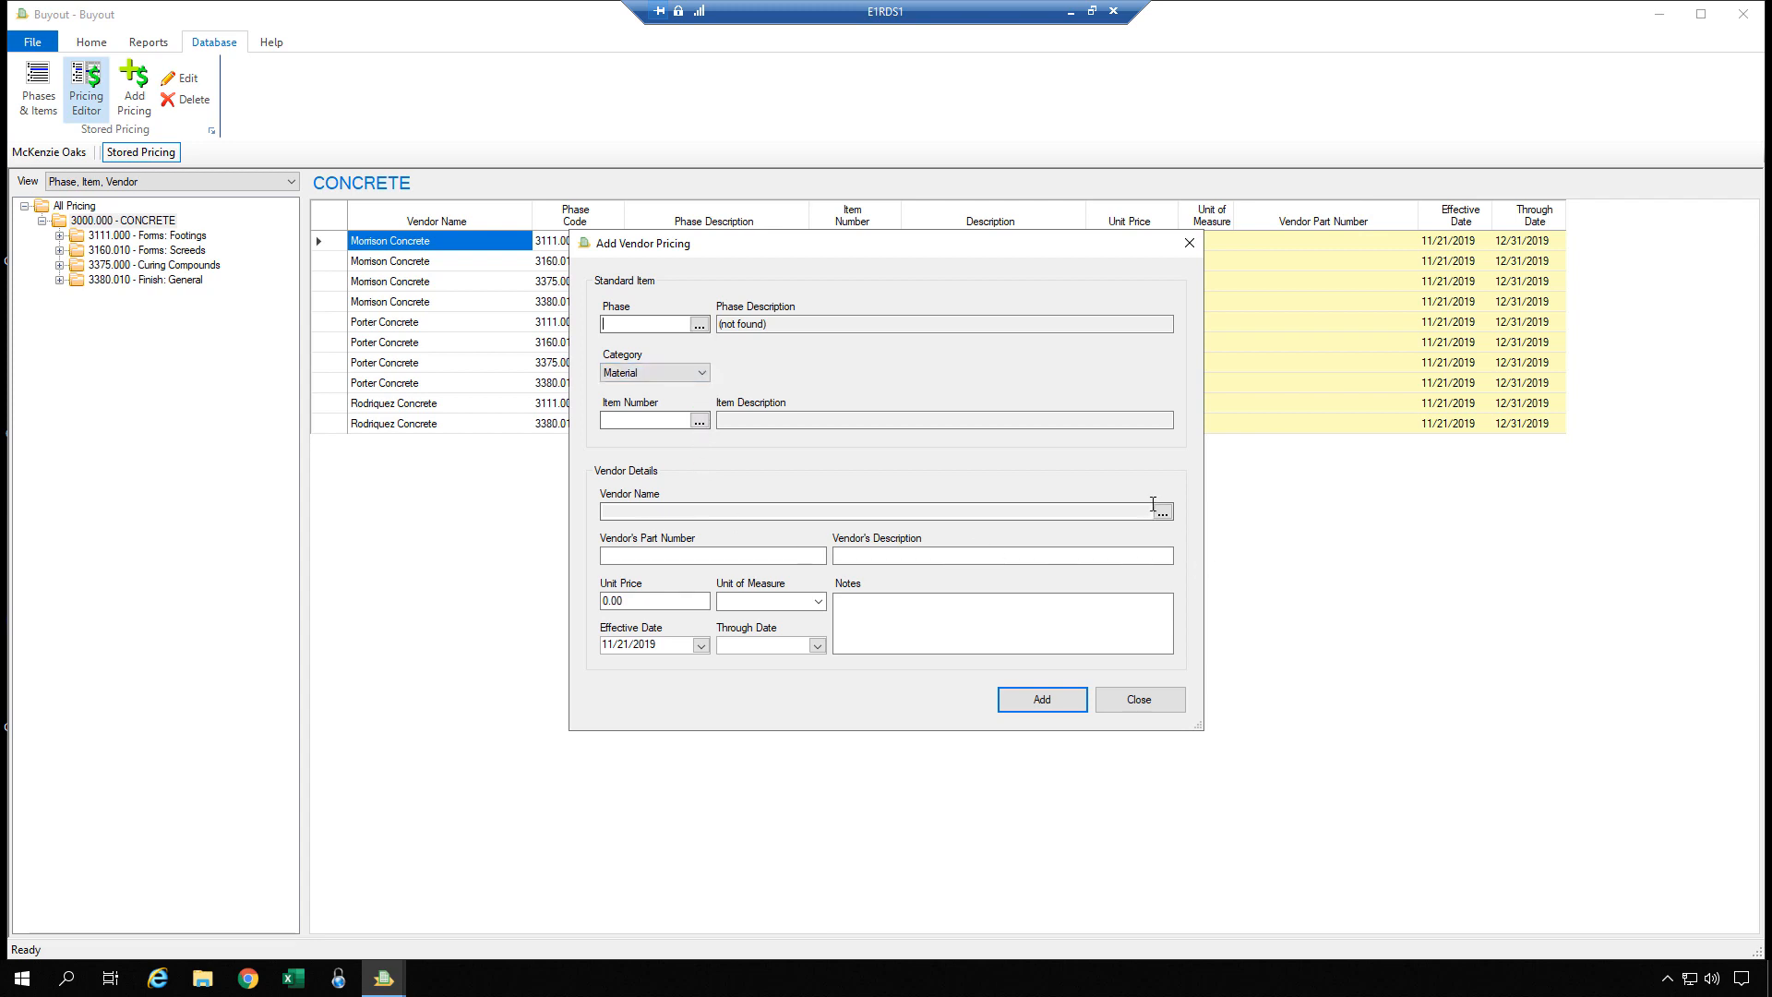
click(794, 556)
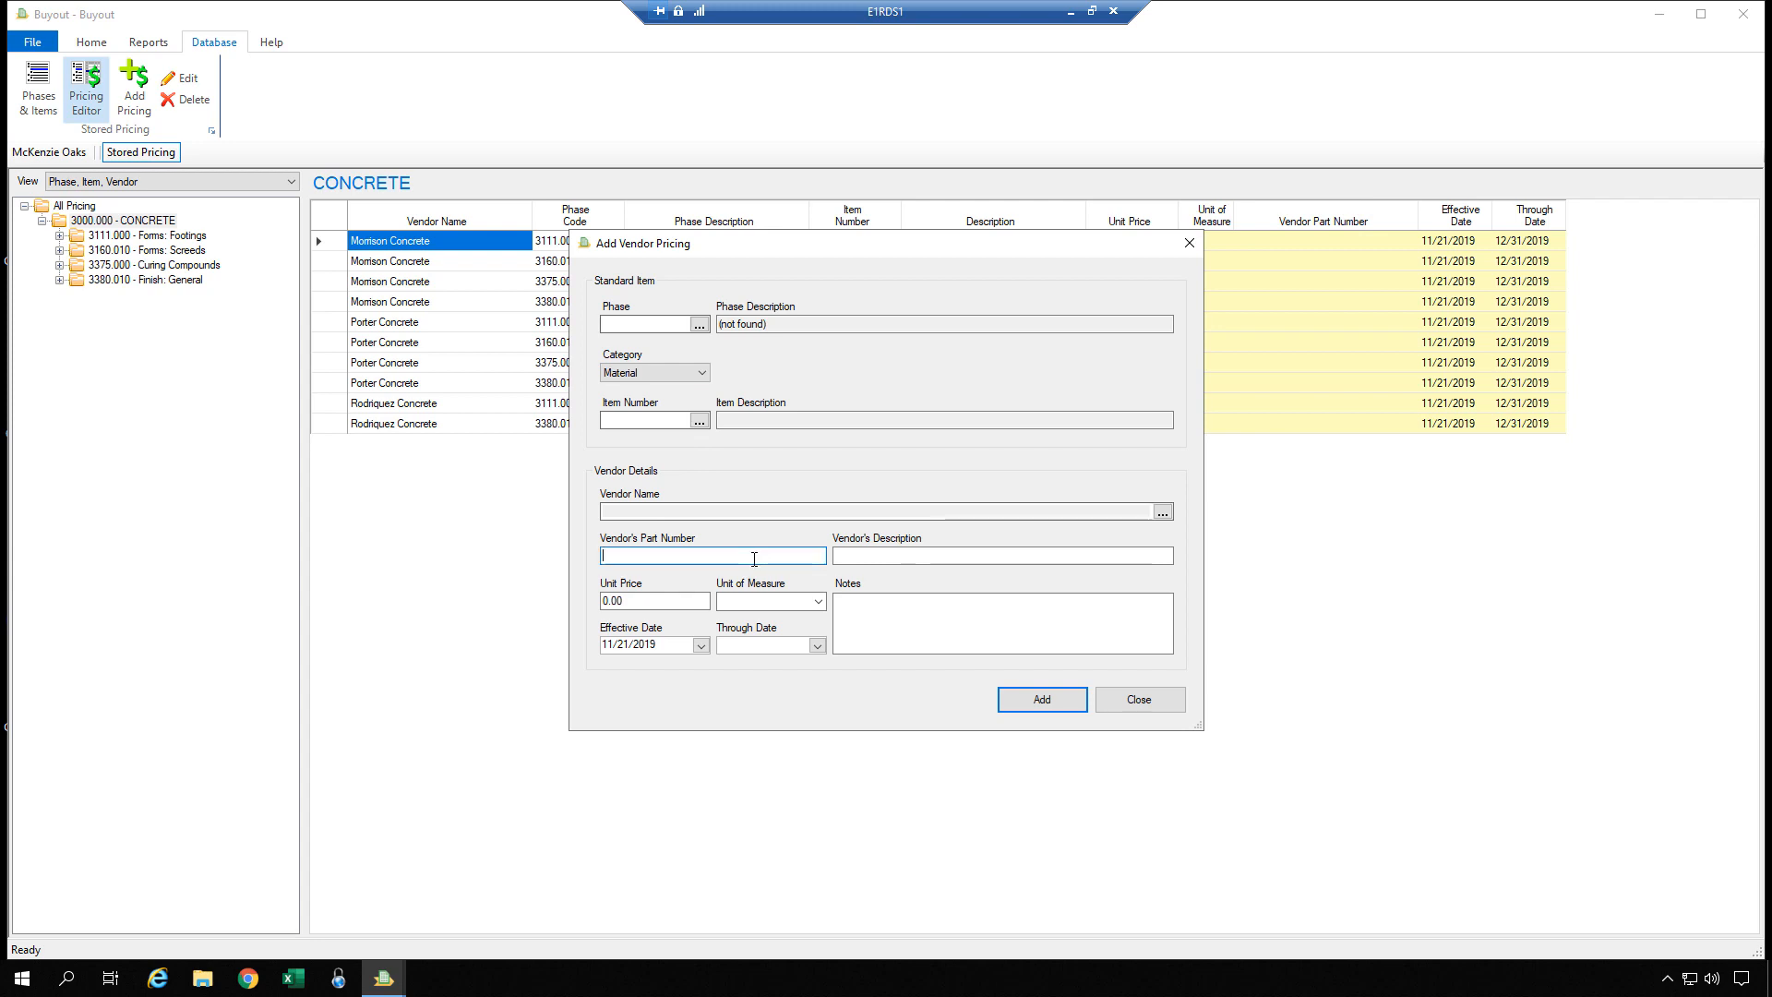
click(870, 554)
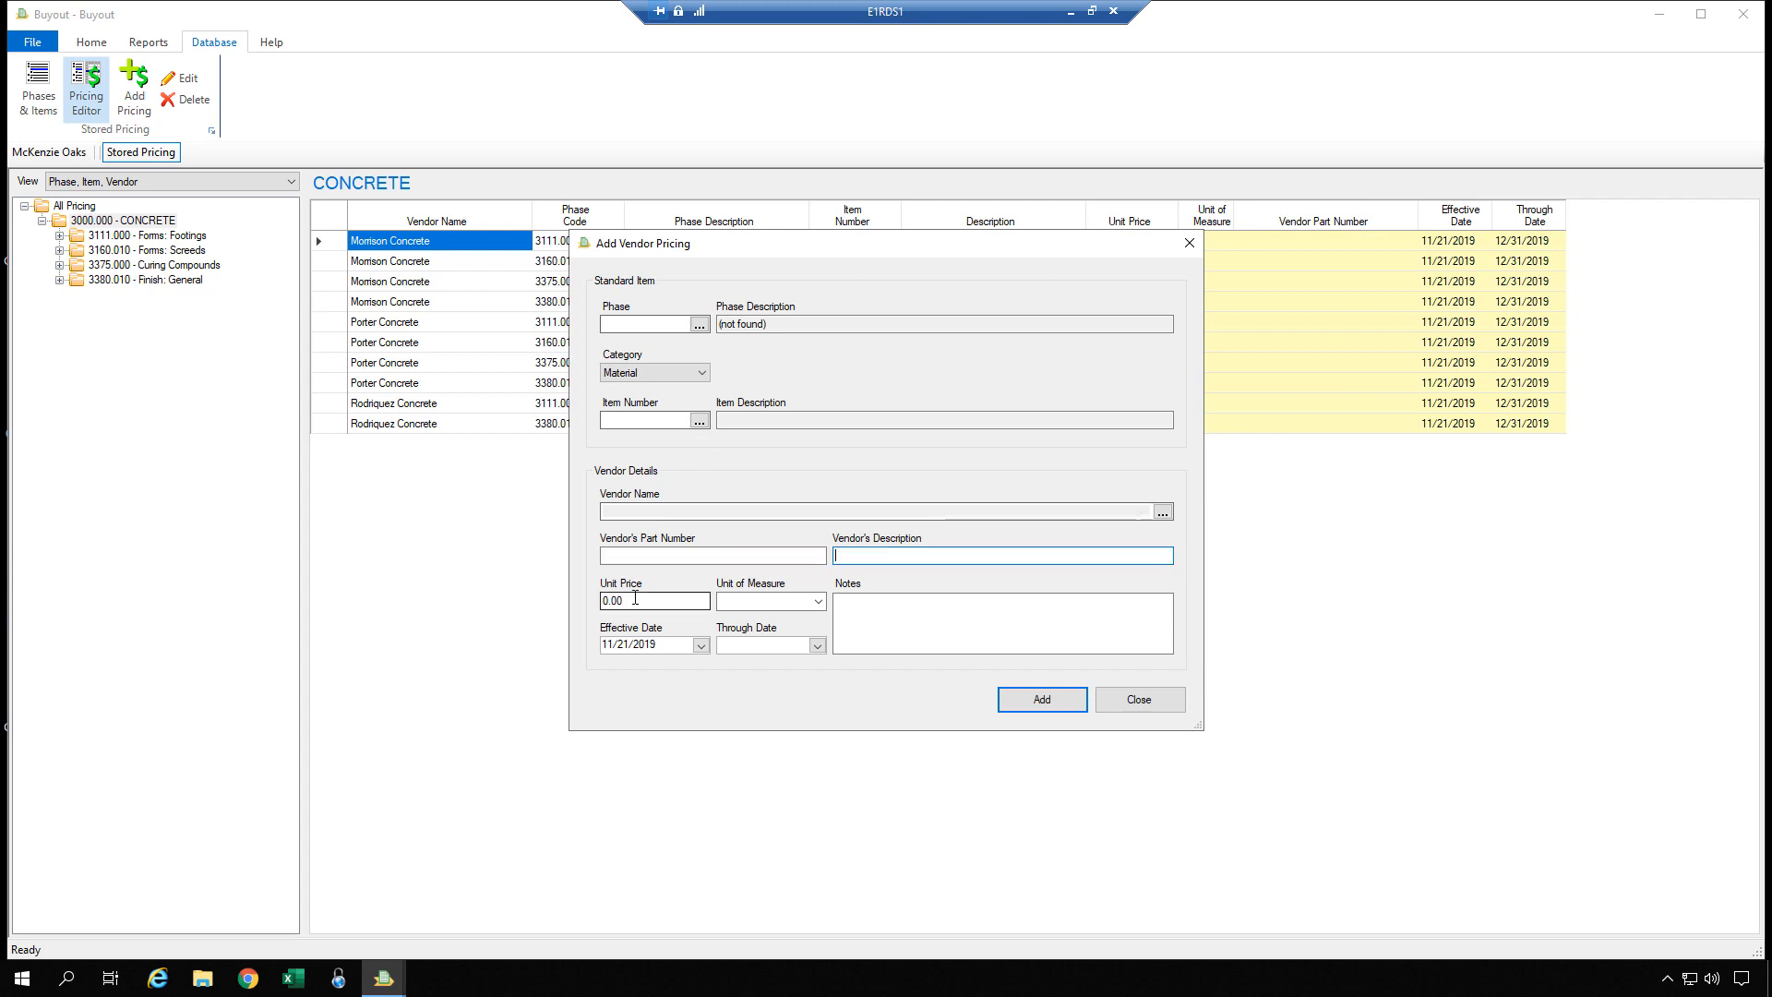
click(661, 601)
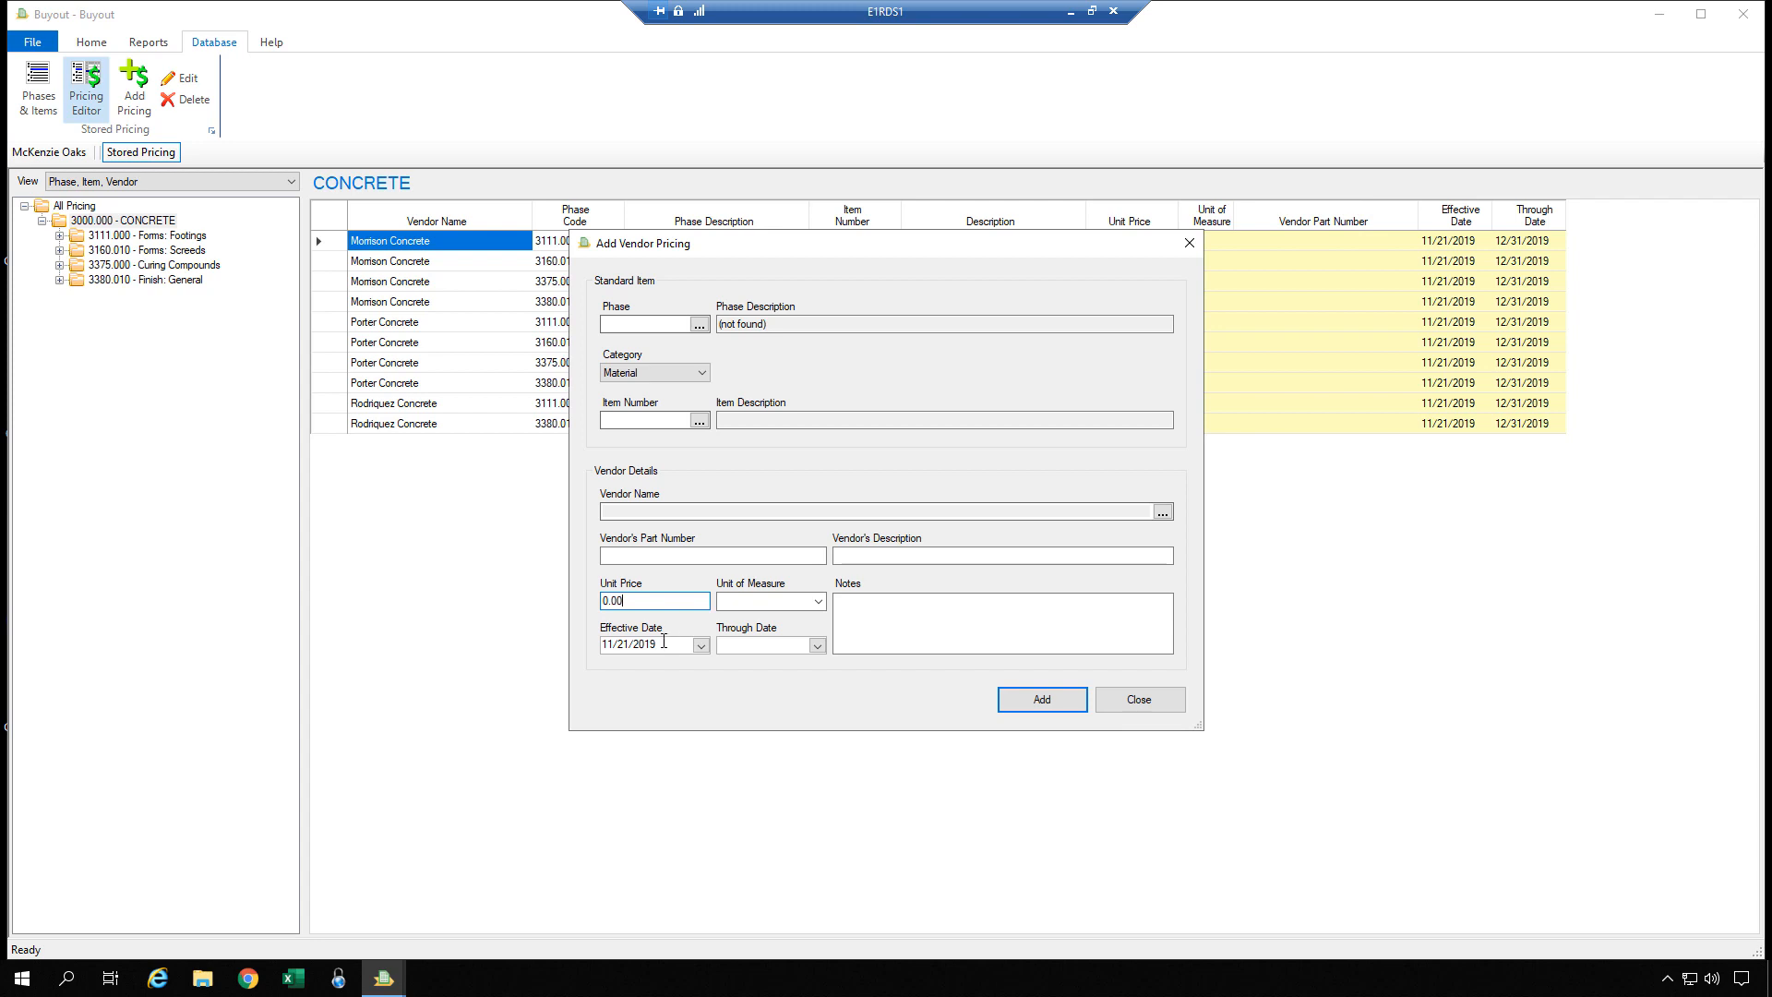
Examine the effective date and through date fields for new vendor pricing, and close the form without adding any pricing
drag(669, 649, 588, 645)
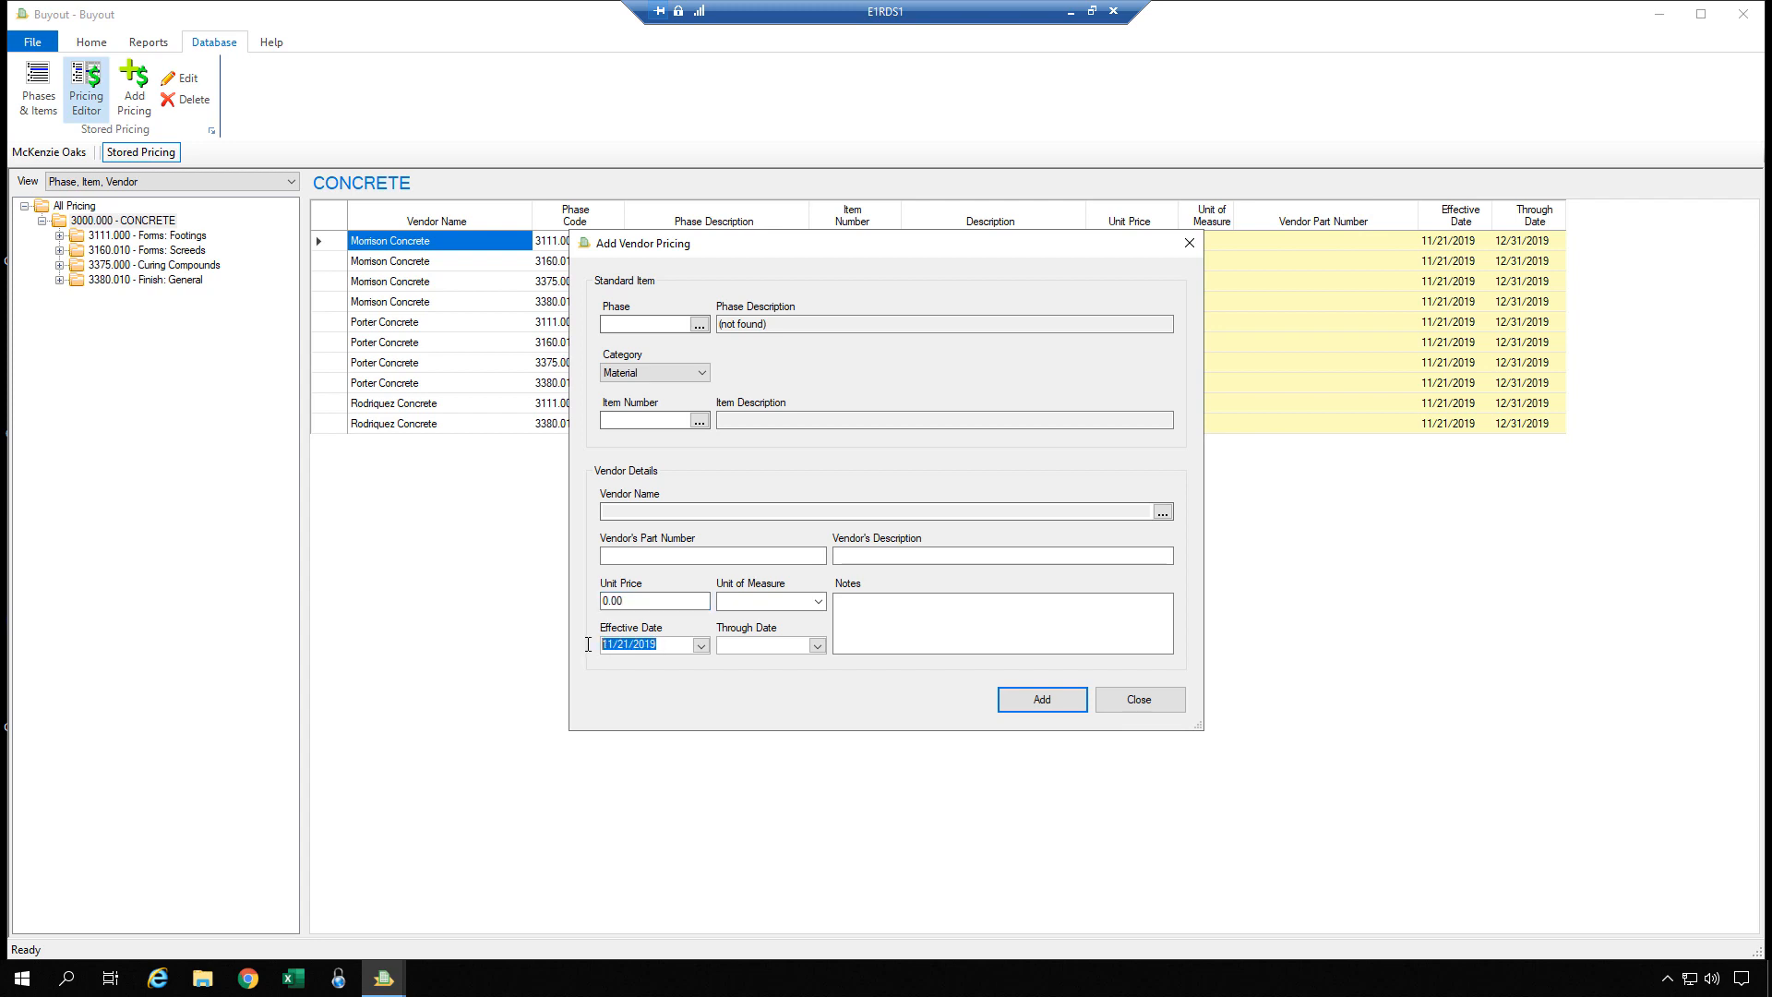
click(749, 651)
click(749, 650)
drag(663, 646, 587, 637)
click(753, 647)
drag(656, 643, 599, 635)
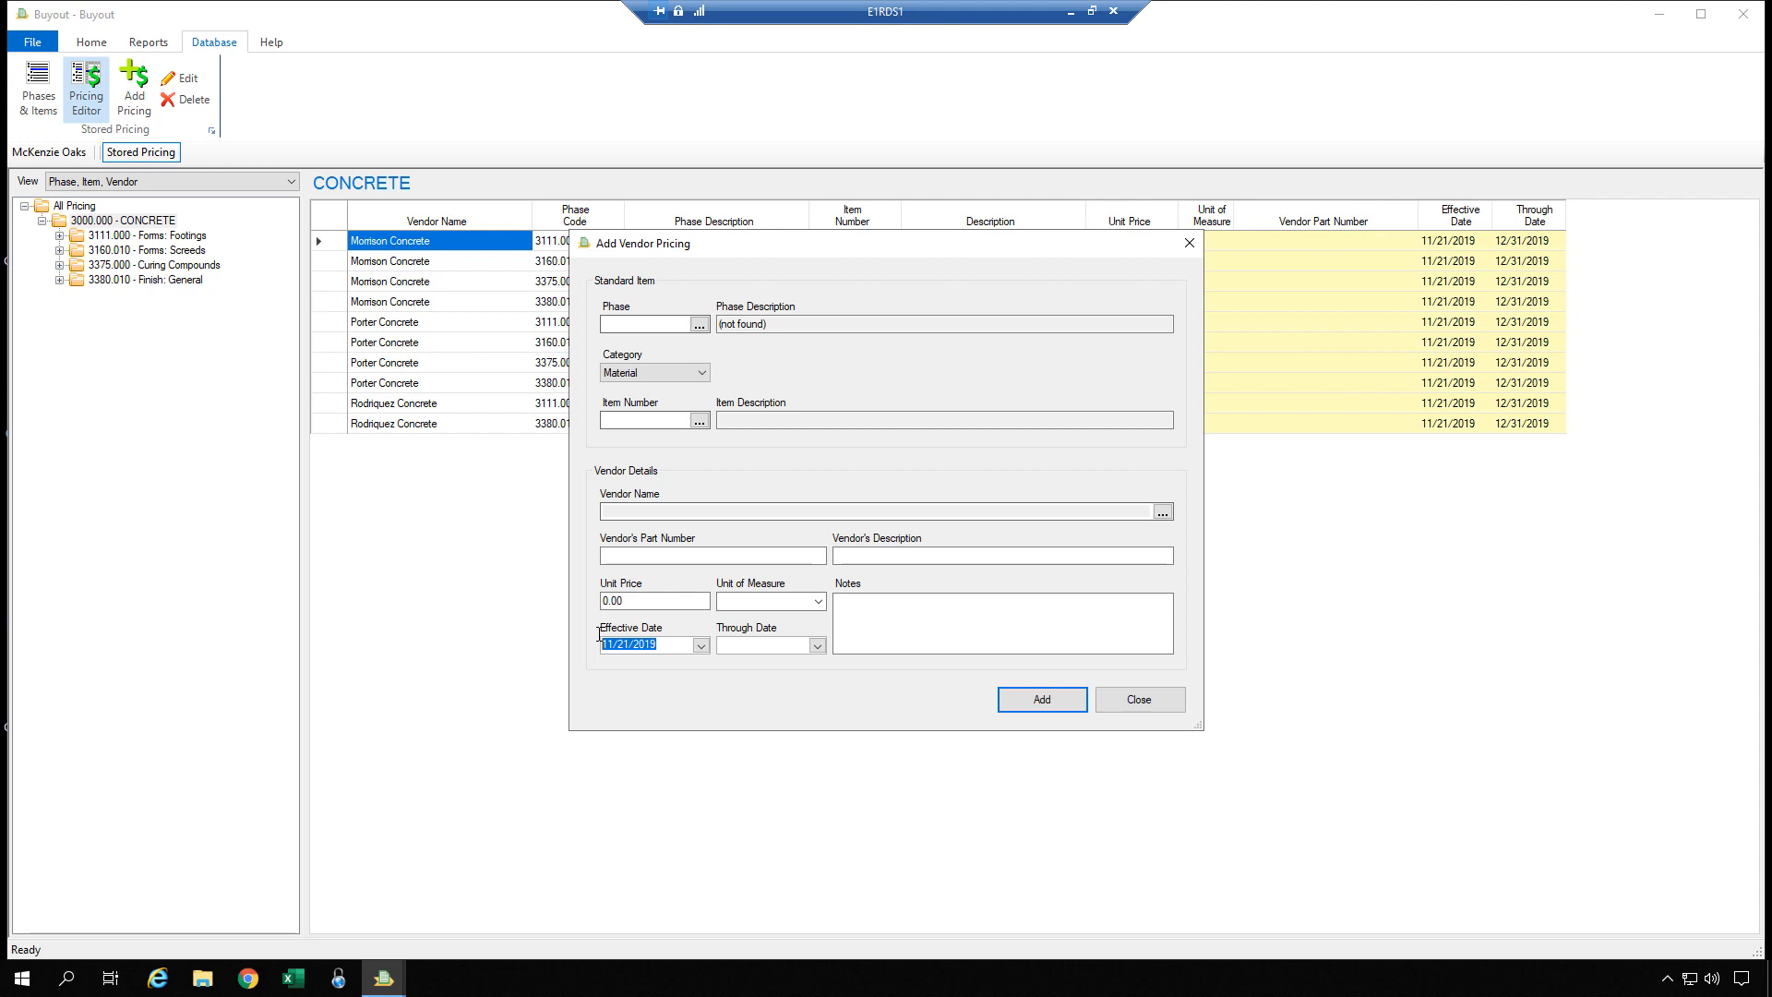
click(1139, 700)
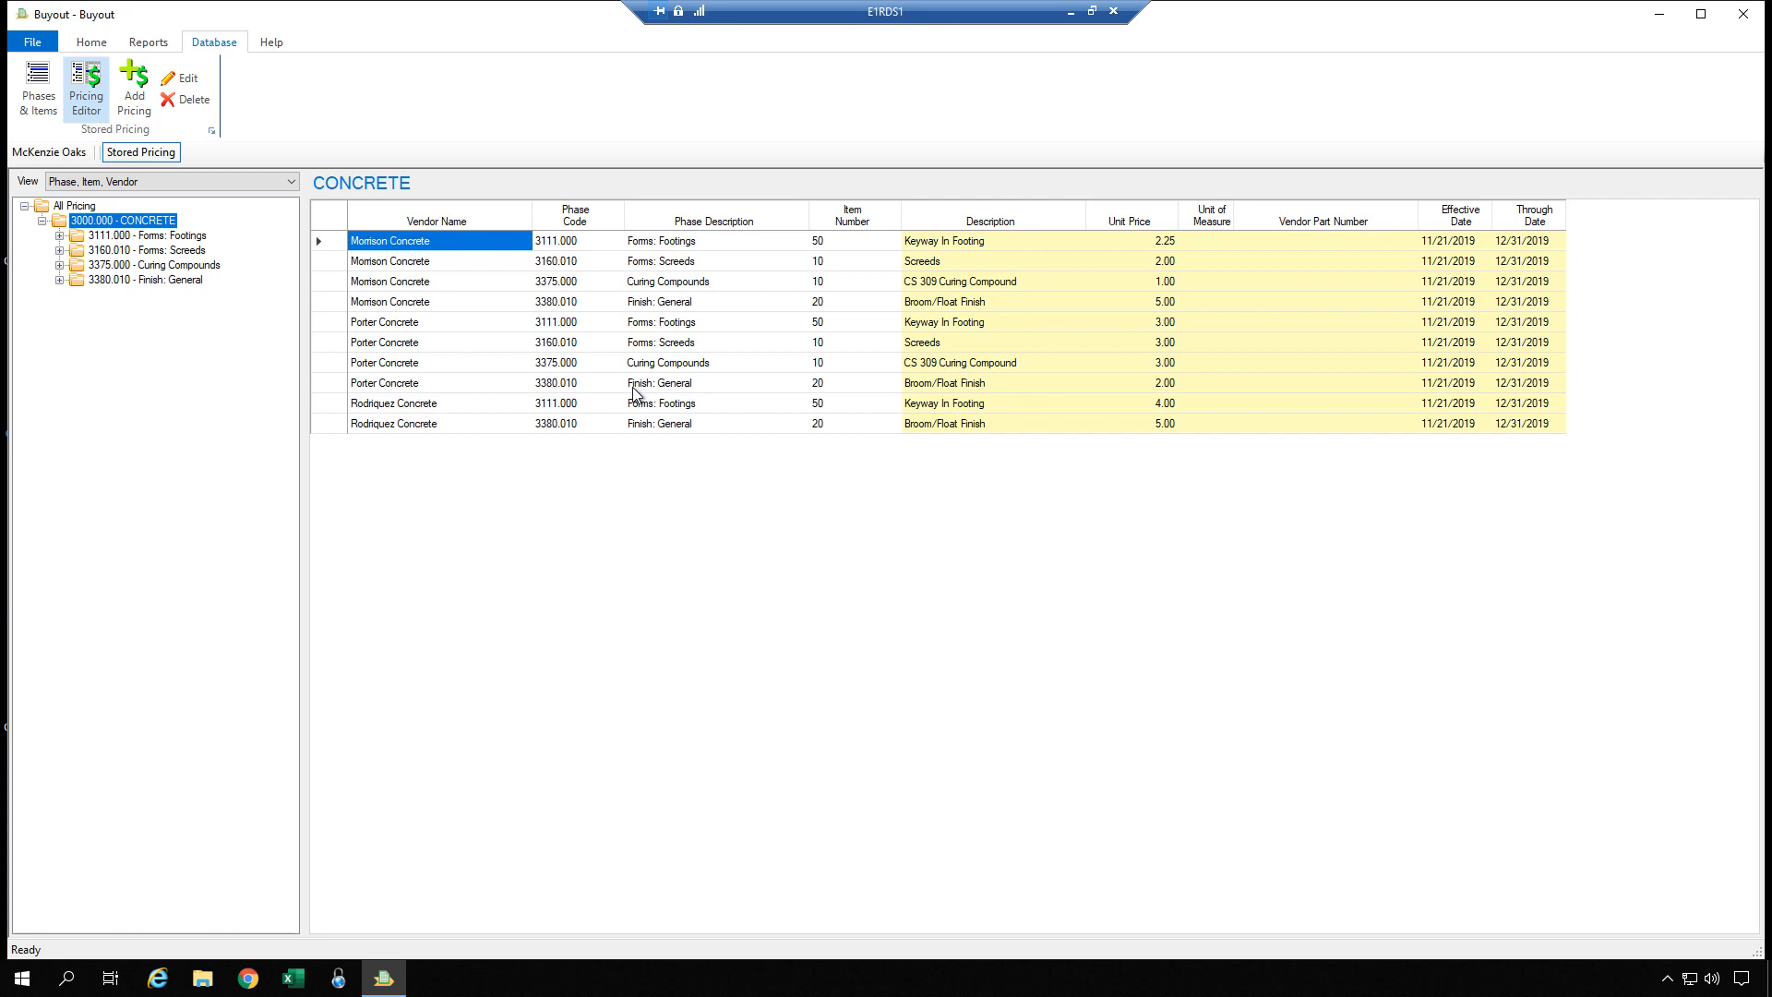
Return to the McKenzie Oaks buyout, show Morrison Concrete's quote under Conc: Misc Products, and inspect its stored pricing commands without running any
click(51, 152)
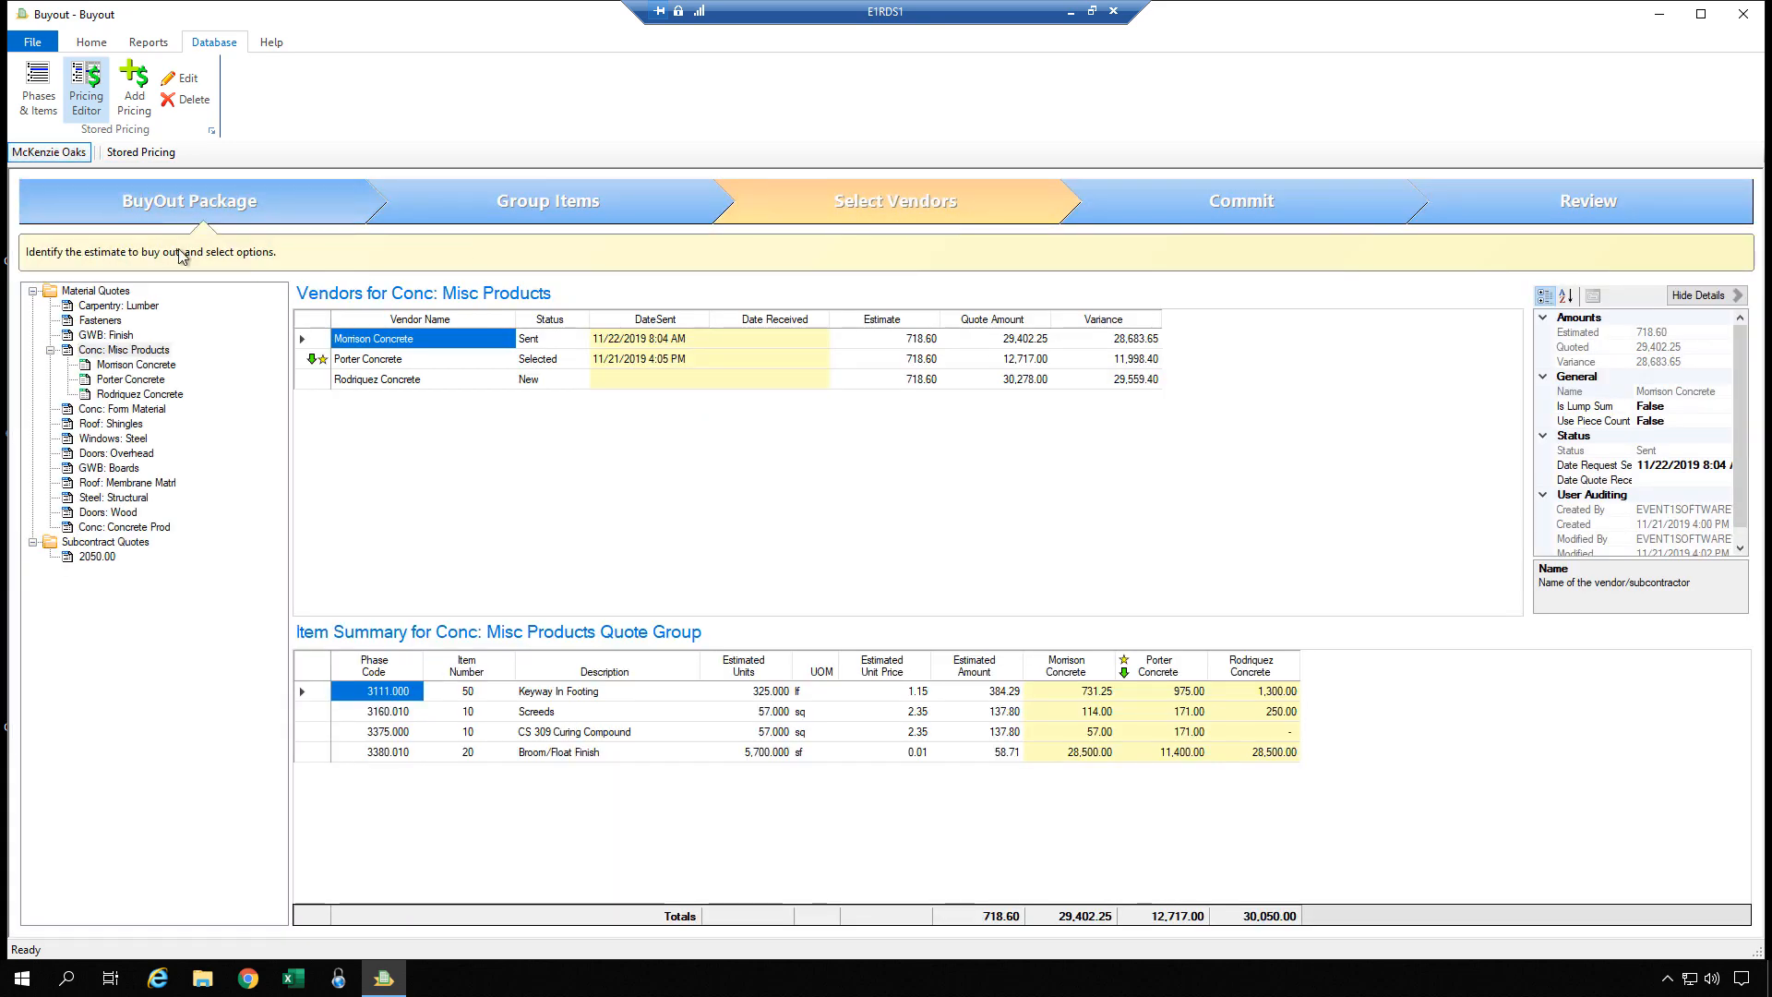
right_click(139, 368)
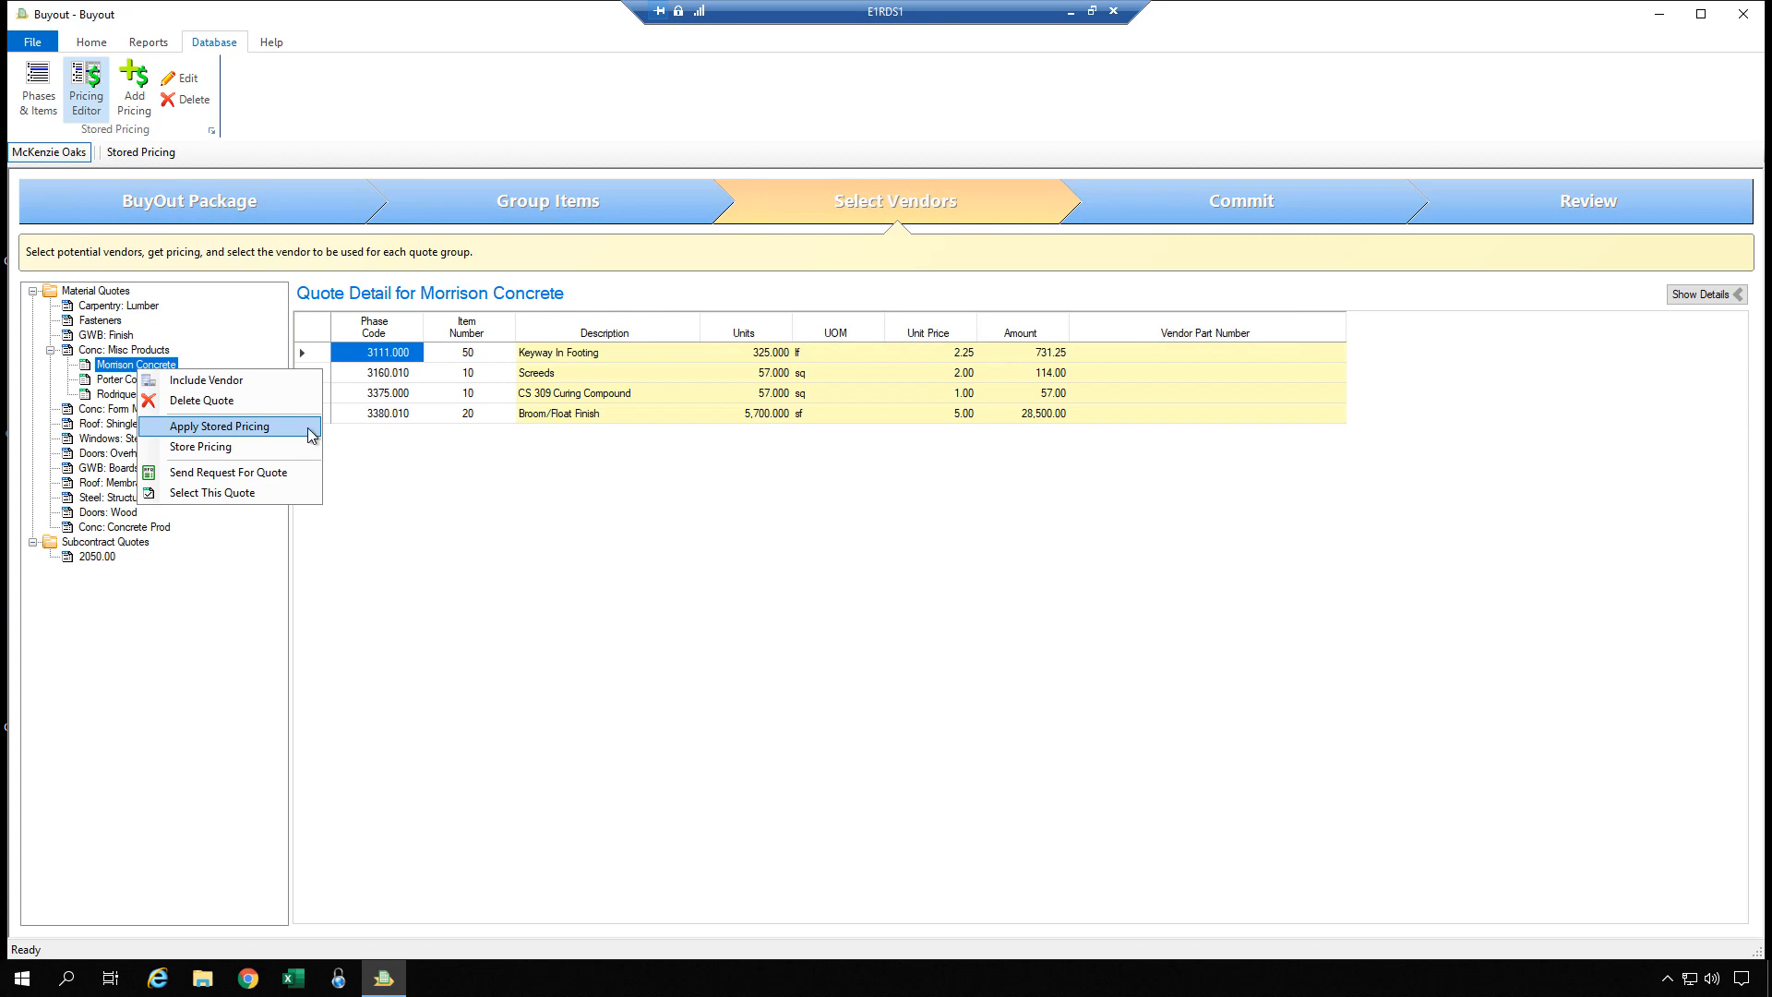
click(388, 364)
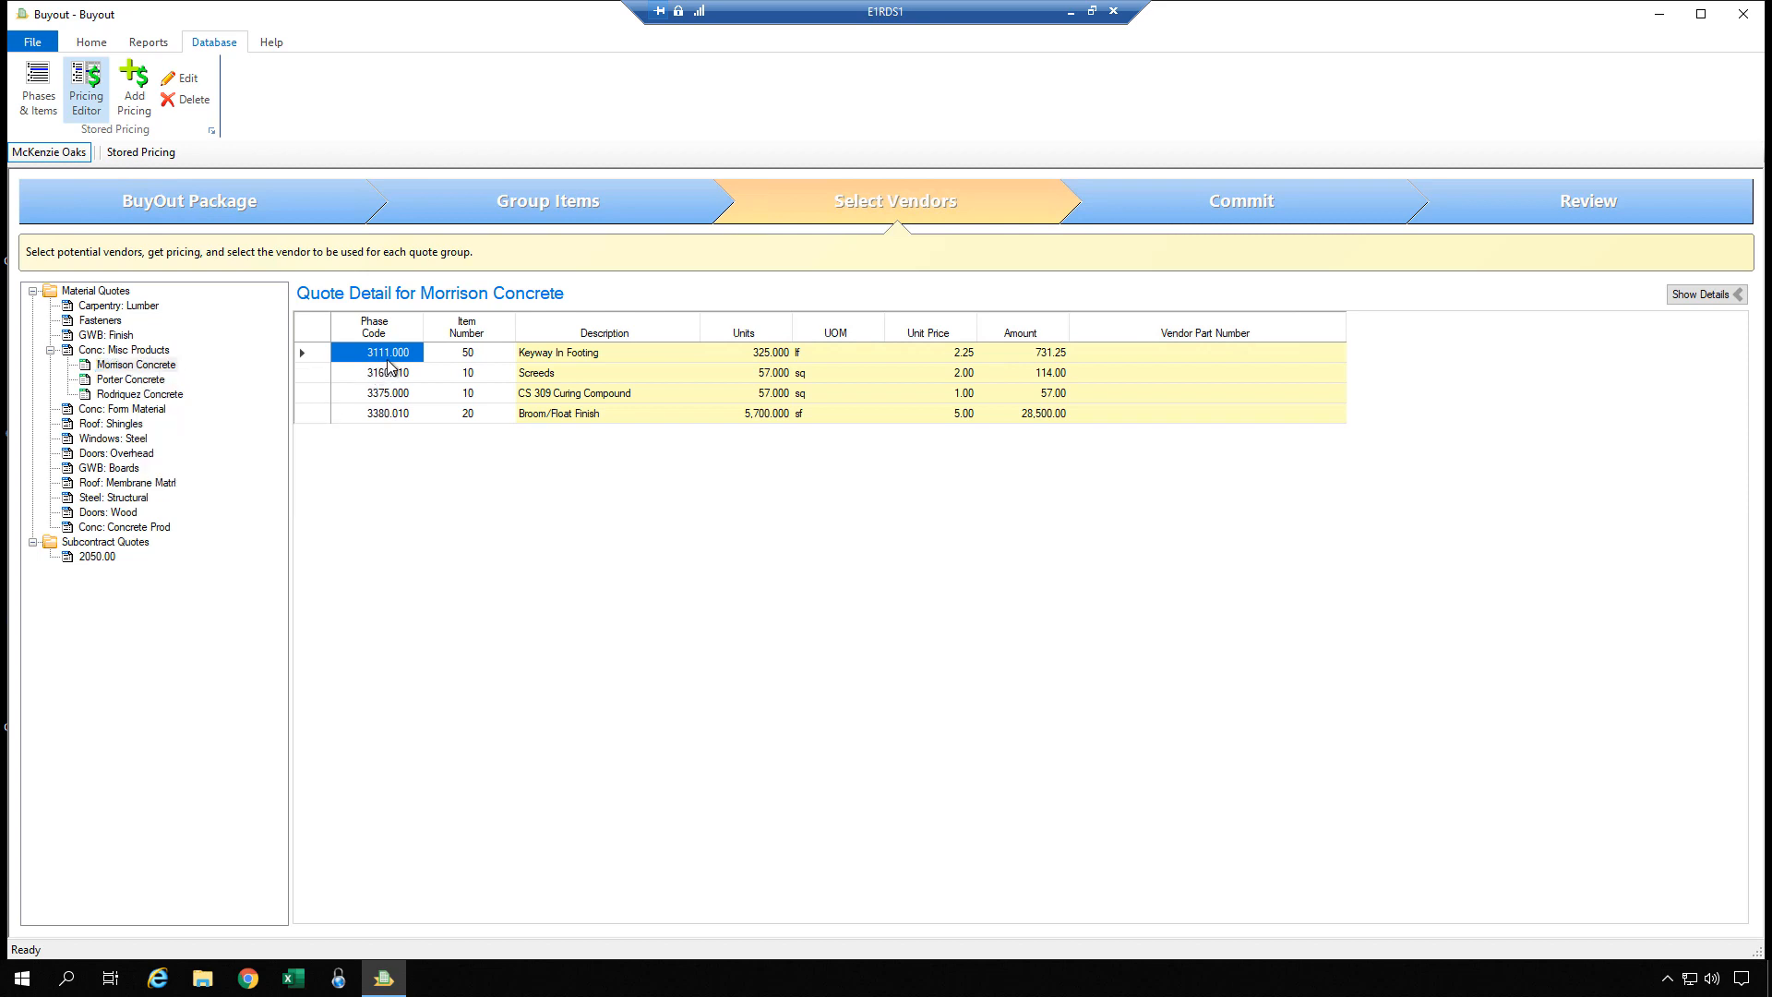
Check the Keyway In Footing item number and unit of measure in the Morrison Concrete quote against the stored CONCRETE pricing, returning to the quote
click(470, 355)
click(805, 358)
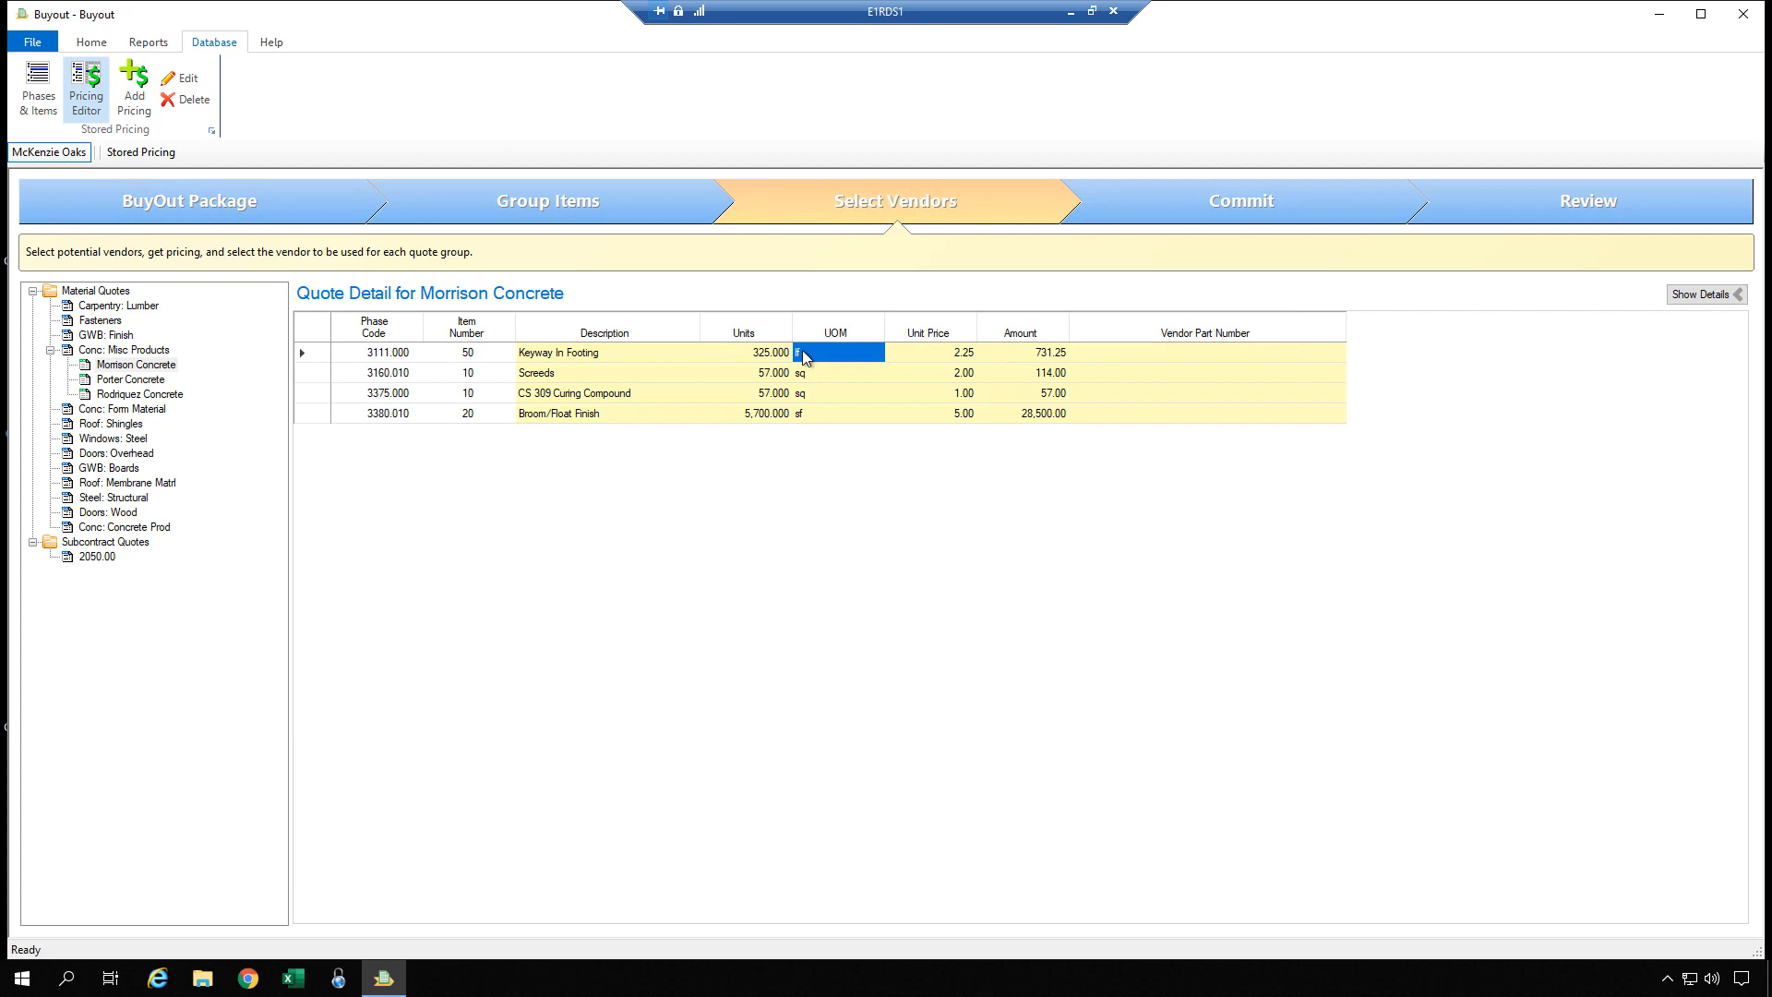
click(128, 153)
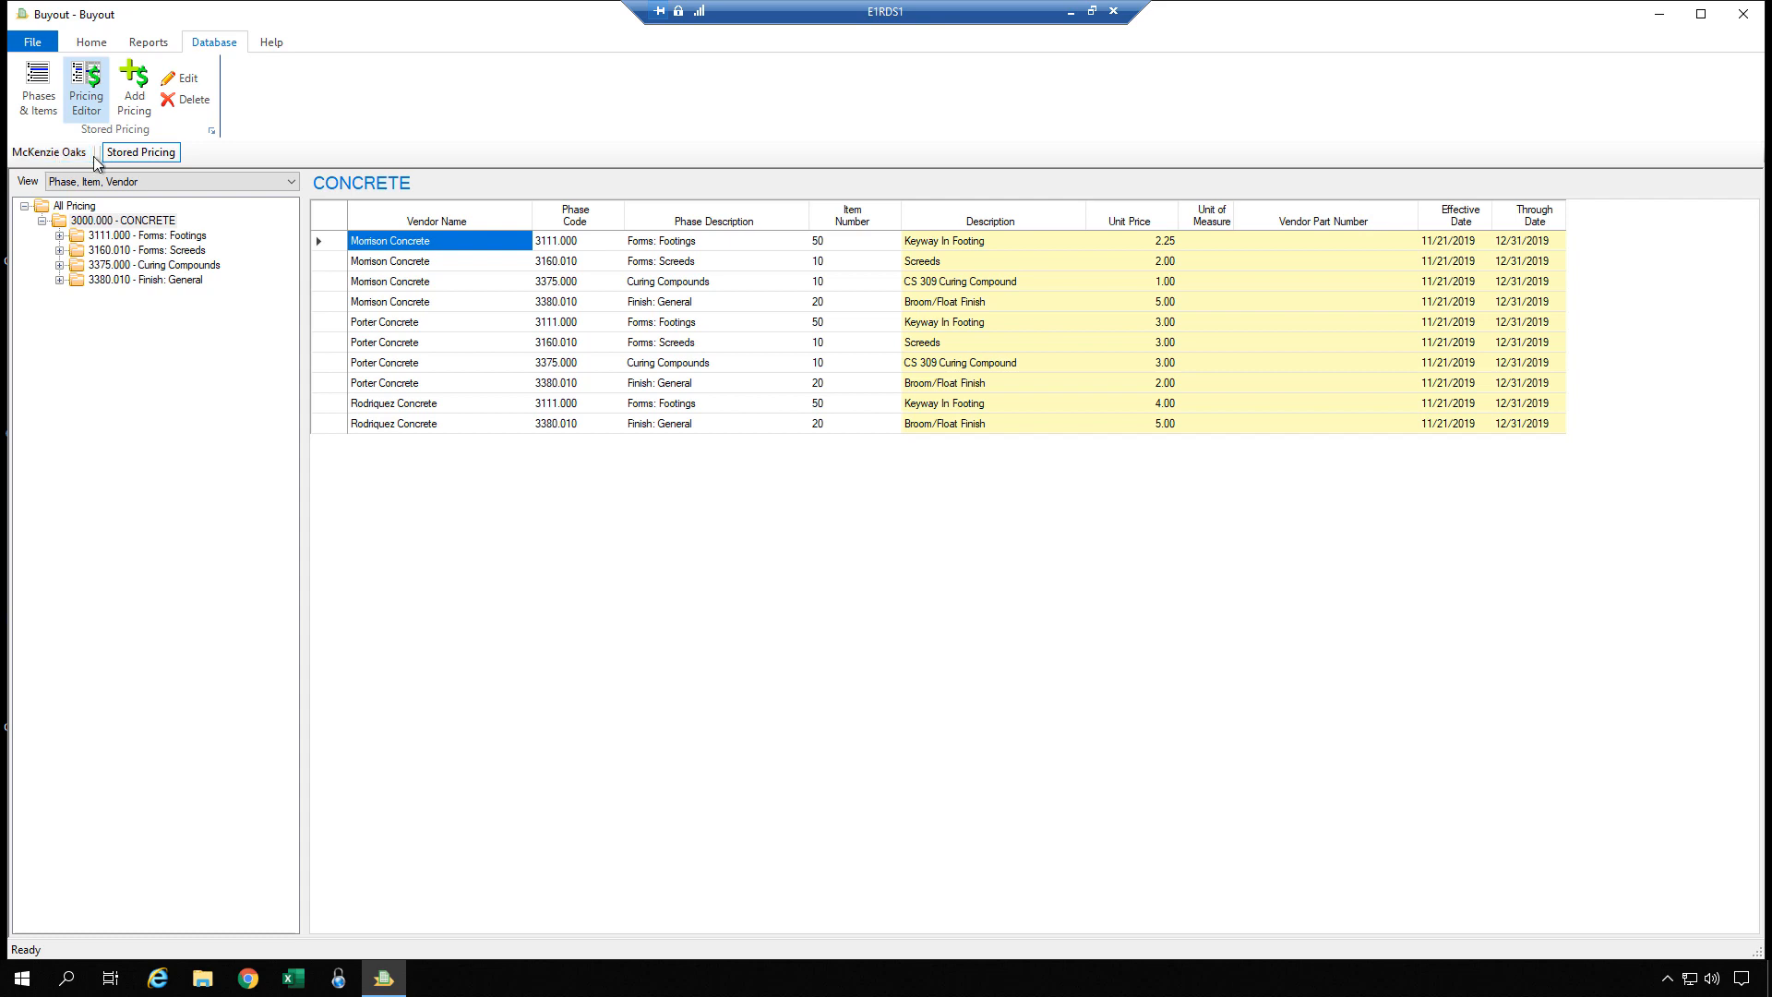
click(66, 153)
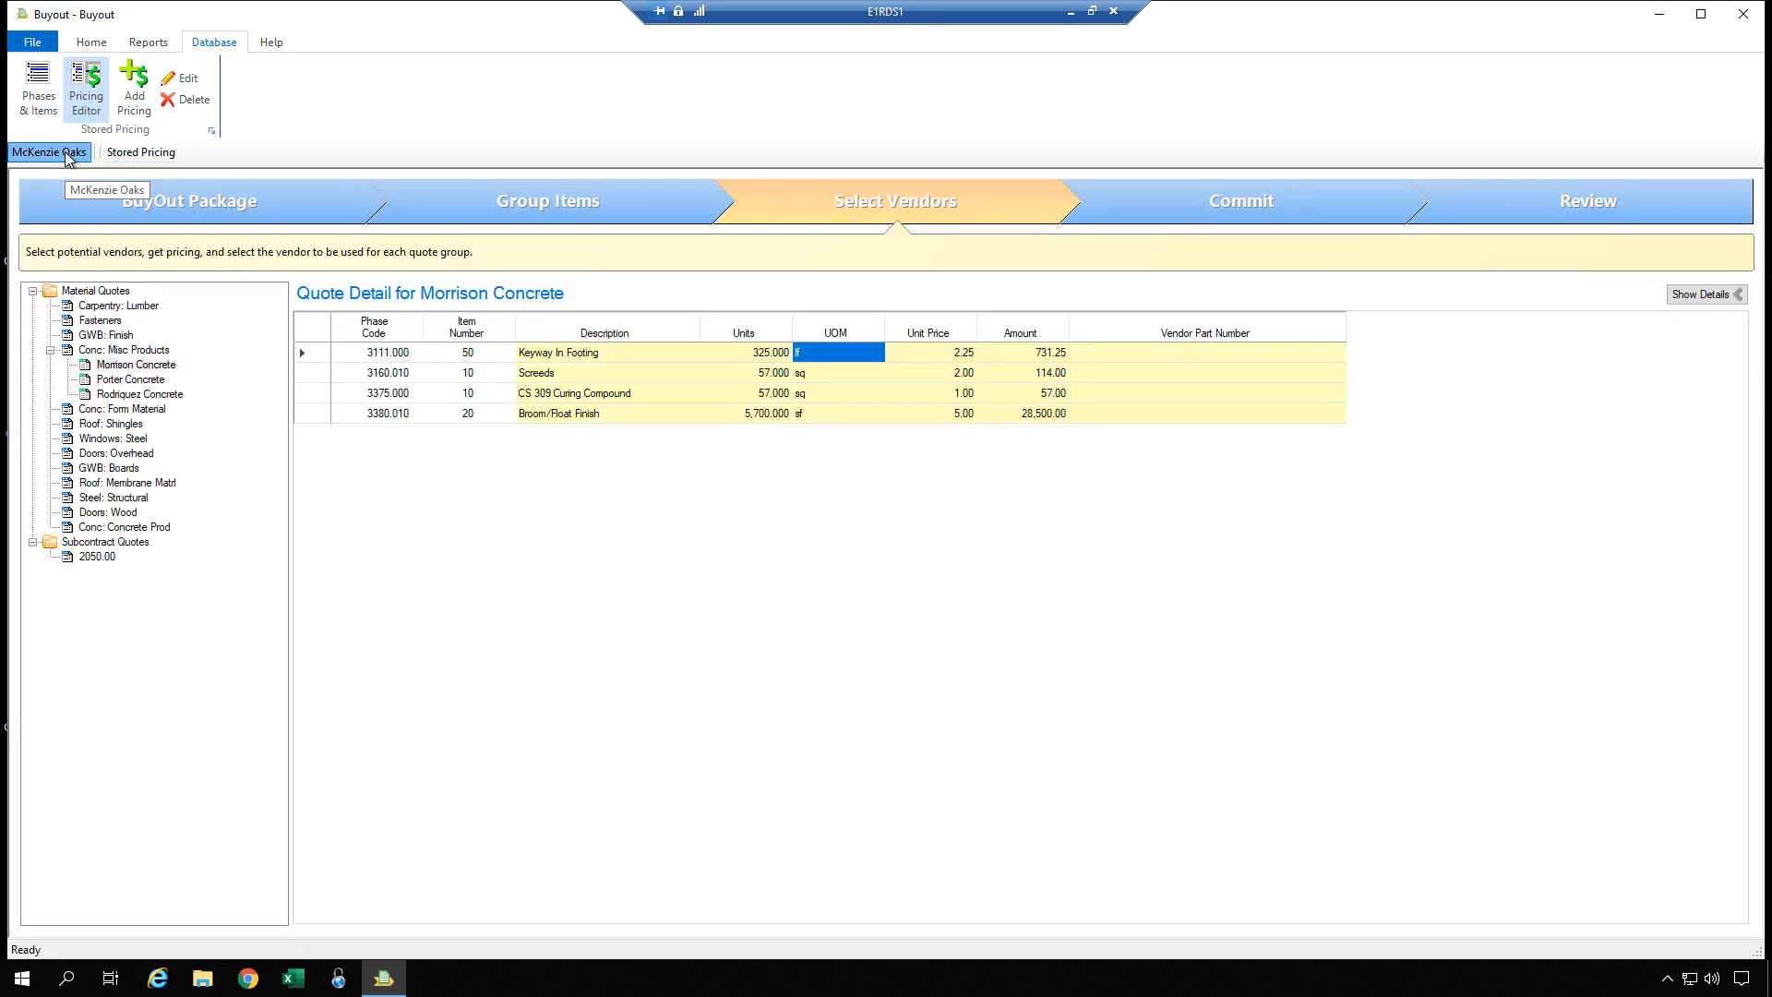